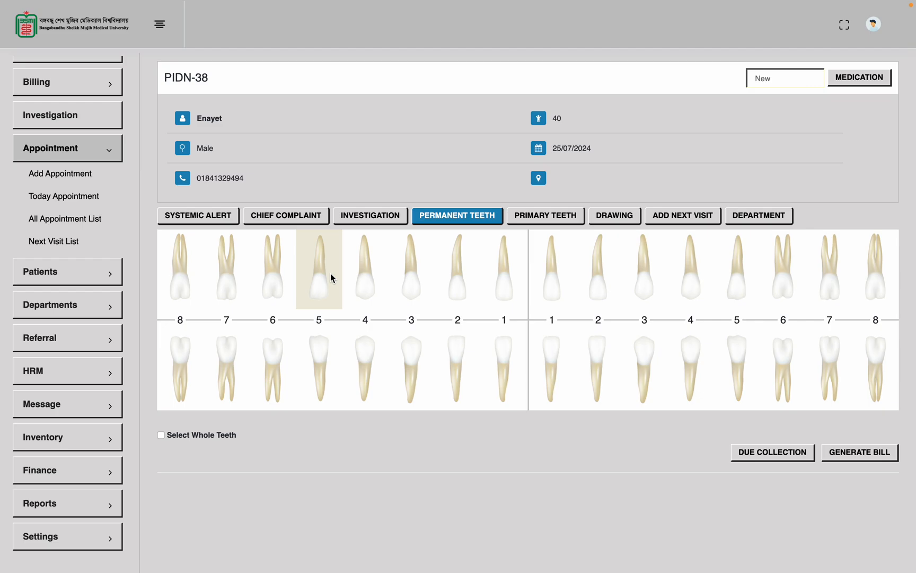
# For the last-listed appointment of today, save systemic alerts for heart condition, diabetes, asthma and allergy to penicillin/antibiotic/sulphur
pyautogui.click(43, 196)
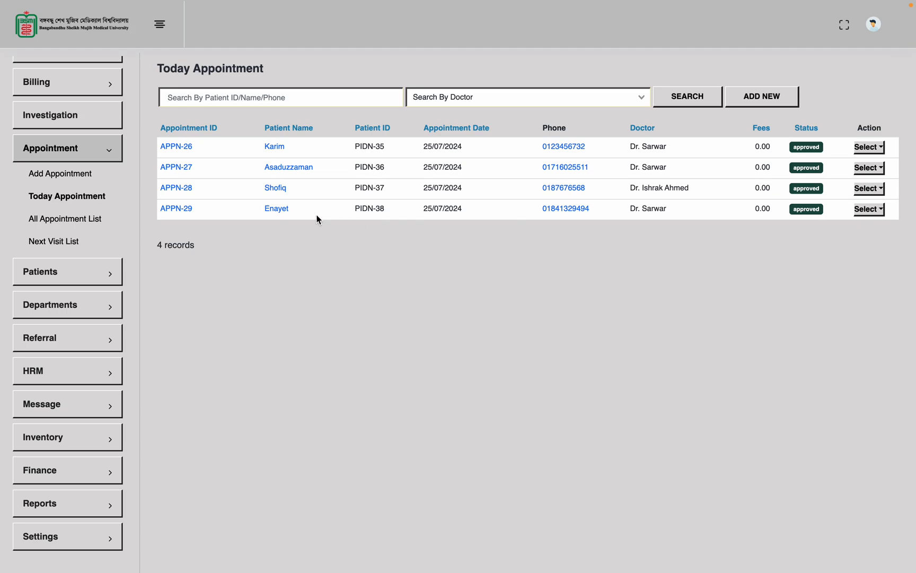
pyautogui.click(177, 210)
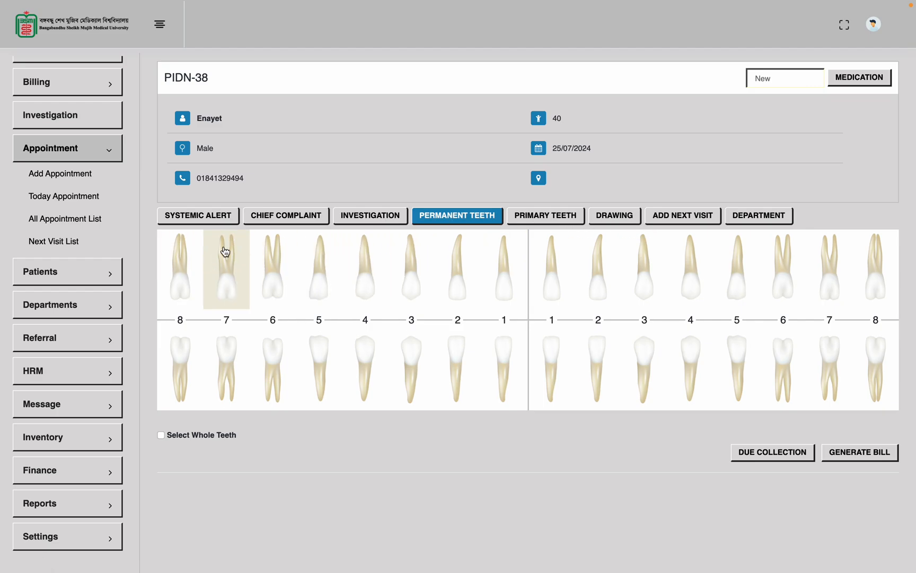
pyautogui.click(215, 214)
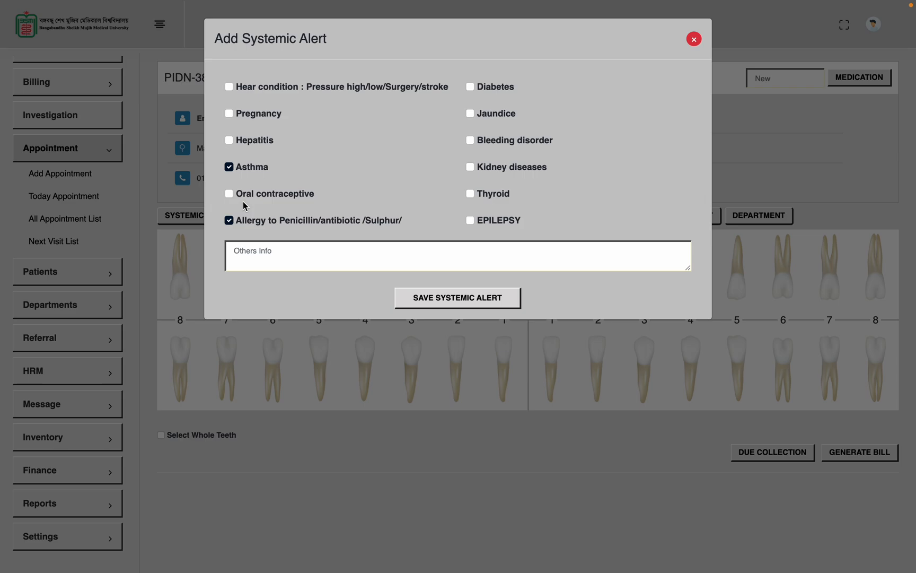
pyautogui.click(231, 115)
pyautogui.click(229, 87)
pyautogui.click(469, 87)
pyautogui.click(444, 302)
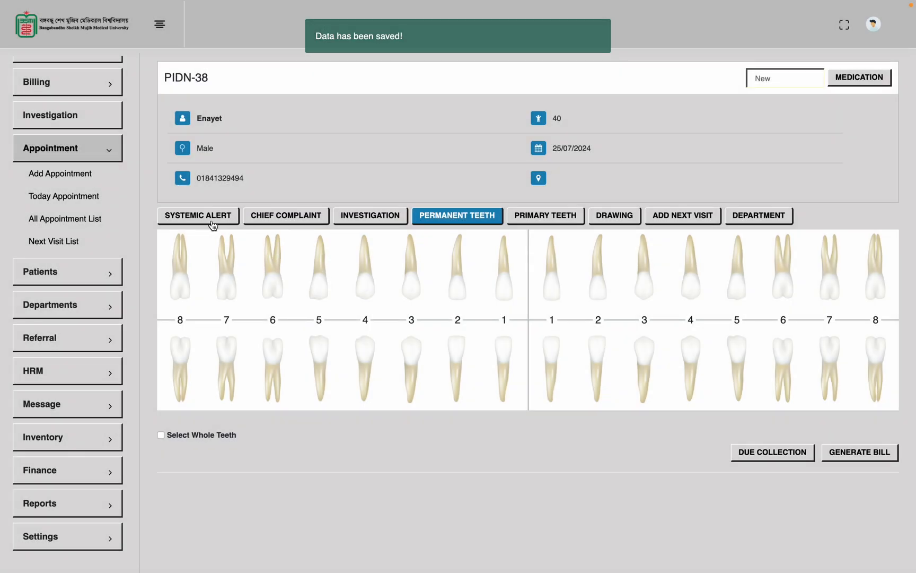
pyautogui.click(210, 221)
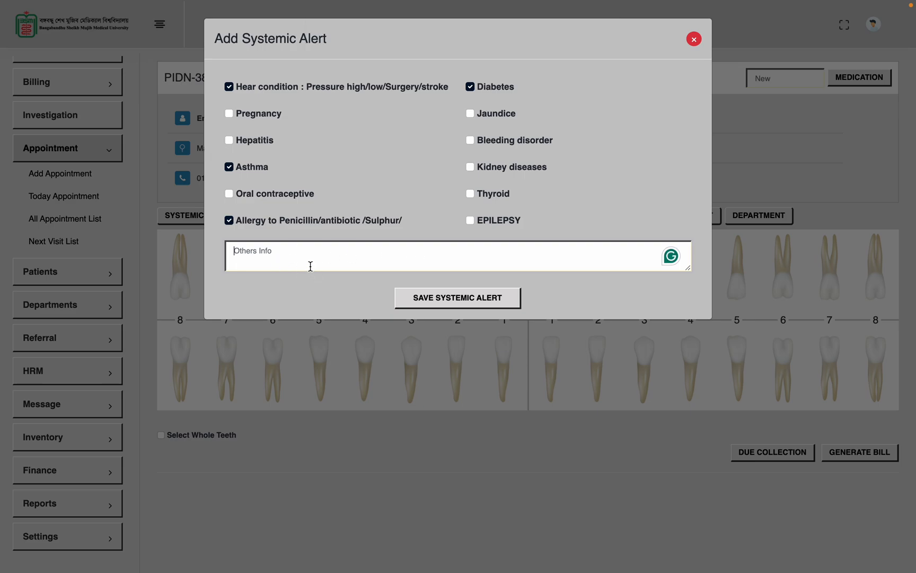
pyautogui.write('tersdsfsd')
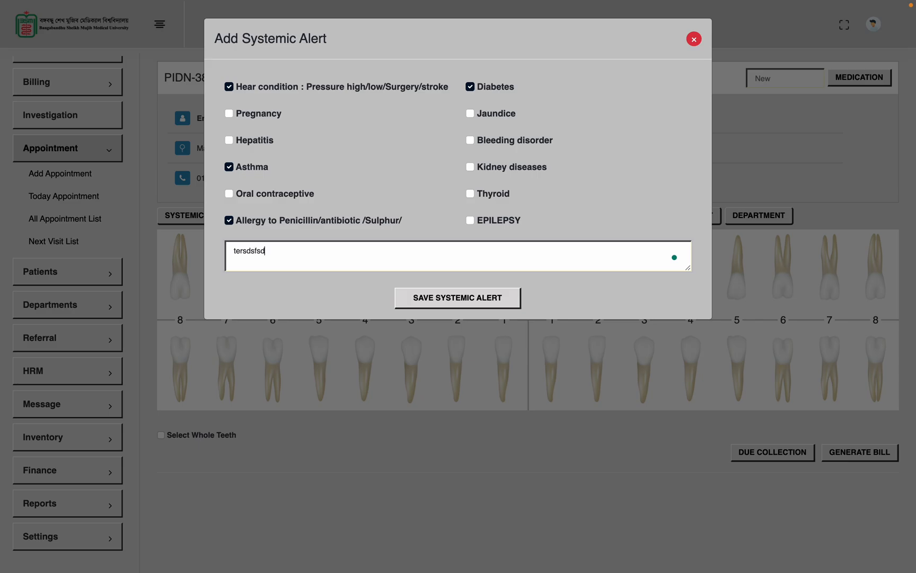
pyautogui.press('BackSpace')
pyautogui.press('BackSpace')
pyautogui.press('BackSpace')
pyautogui.press('BackSpace')
pyautogui.press('BackSpace')
pyautogui.press('BackSpace')
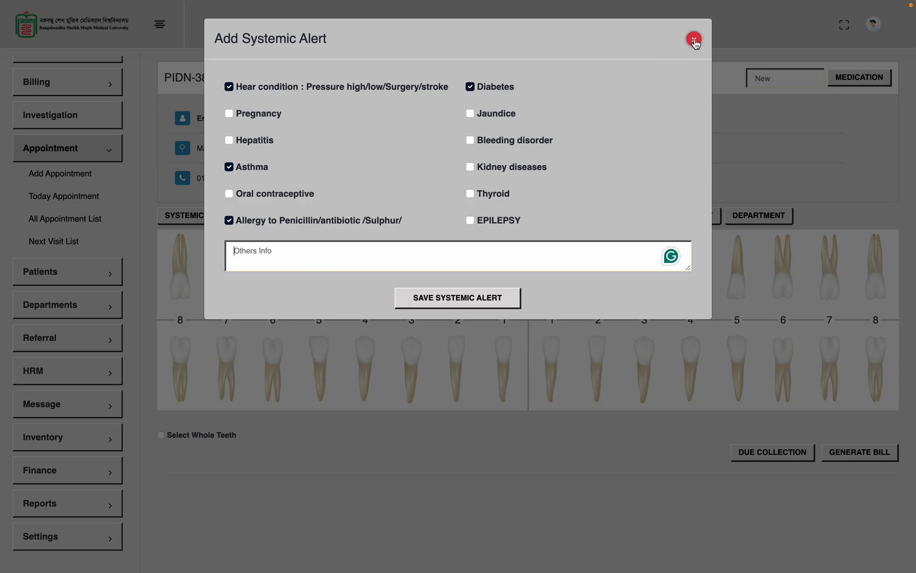
pyautogui.click(694, 39)
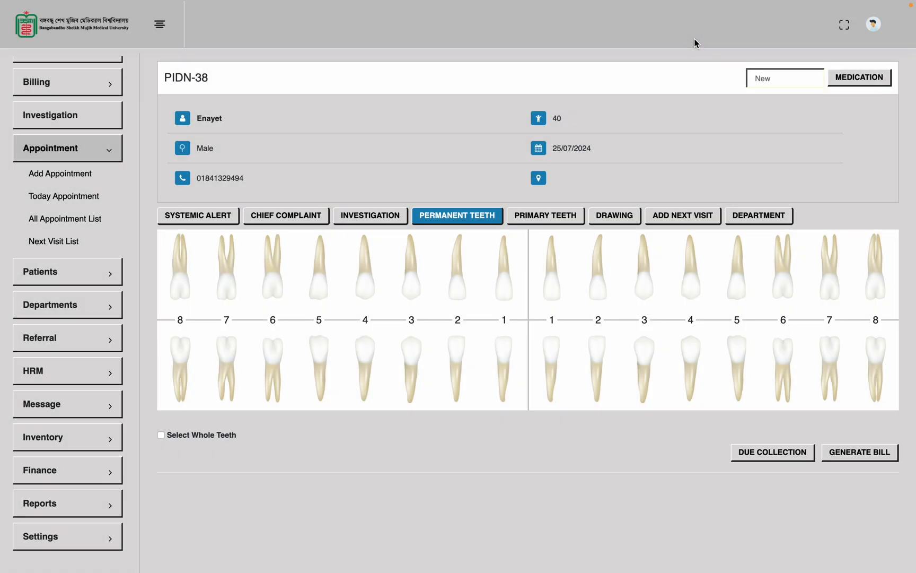
# Save the patient's chief complaint with Accidental trauma before and Aesthetic problem selected
pyautogui.click(288, 220)
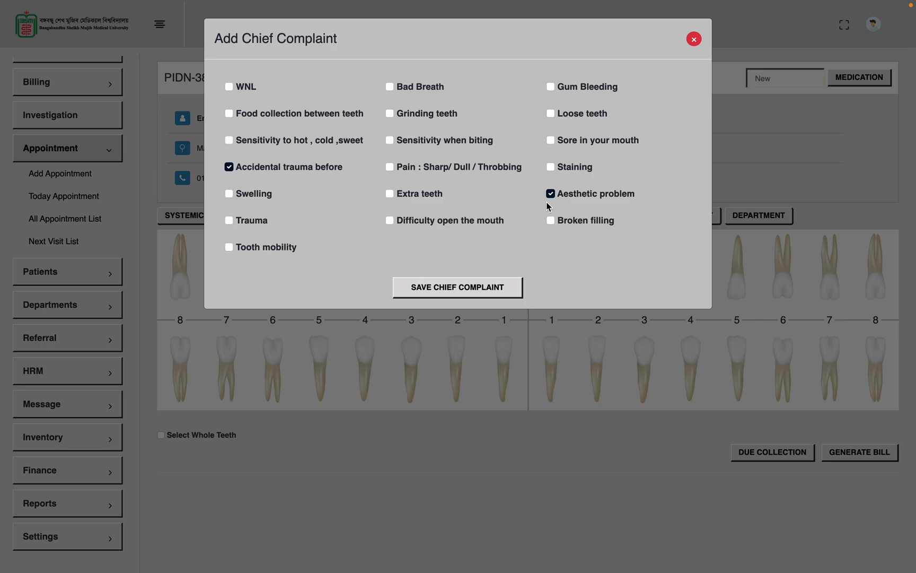
pyautogui.click(466, 289)
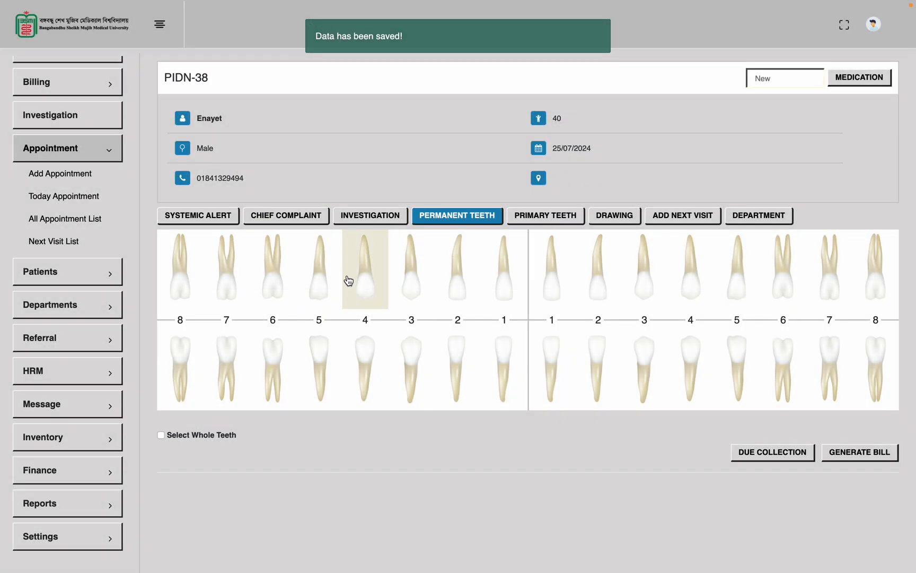
# Start the OPG X-ray information for the investigation, with upper left tooth number 1 and upper right tooth number 2
pyautogui.click(374, 219)
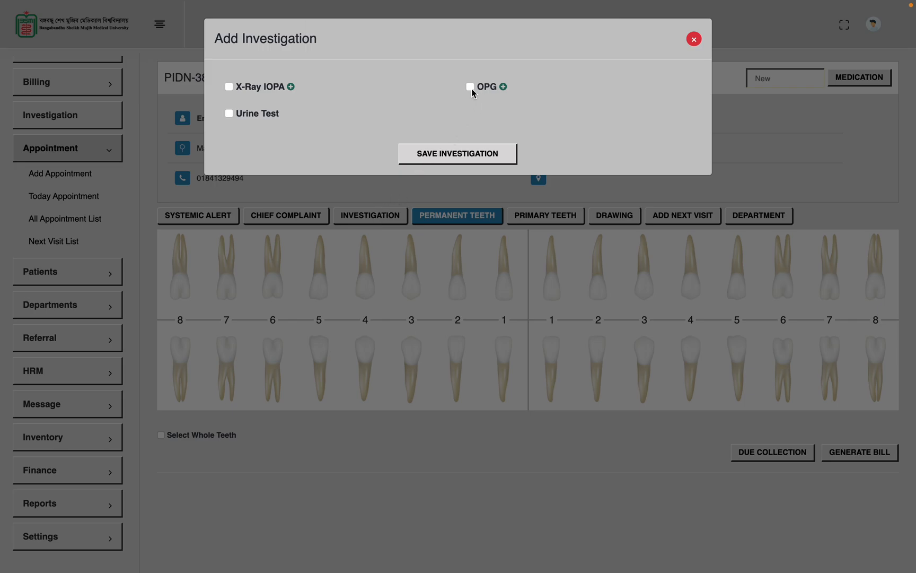
pyautogui.click(502, 87)
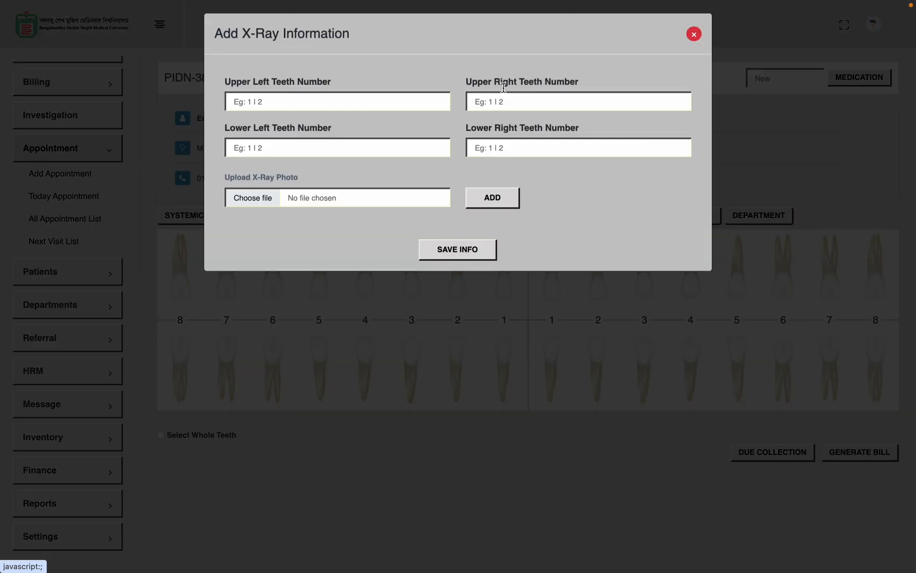
pyautogui.click(333, 105)
pyautogui.write('1')
pyautogui.click(497, 106)
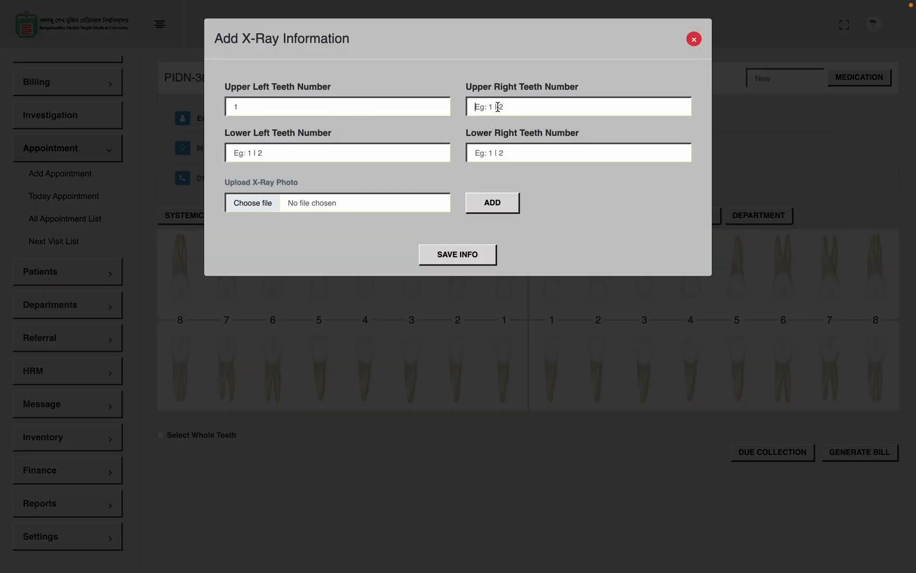
pyautogui.write('2')
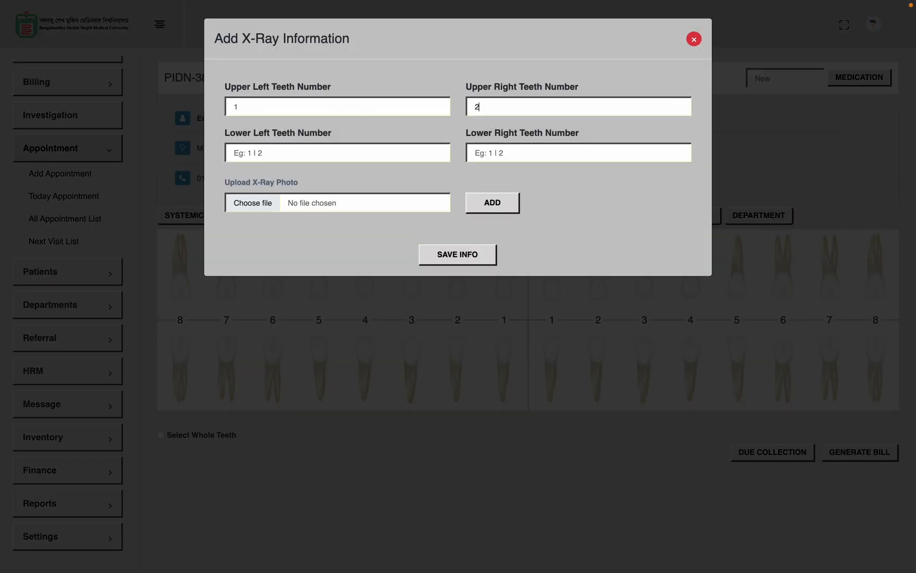
# Add teeth-2.jpeg from the Desktop as an X-ray photo in the OPG information
pyautogui.click(265, 211)
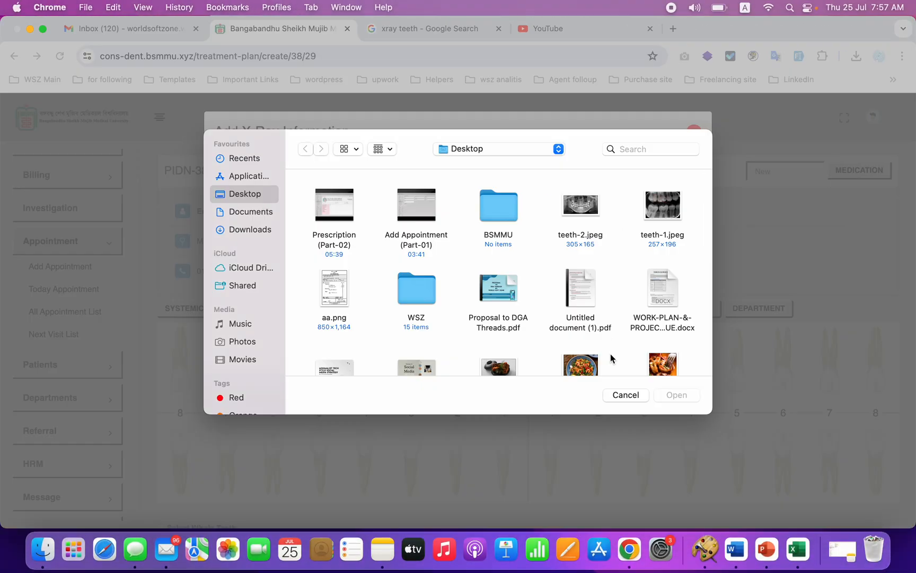
pyautogui.click(624, 396)
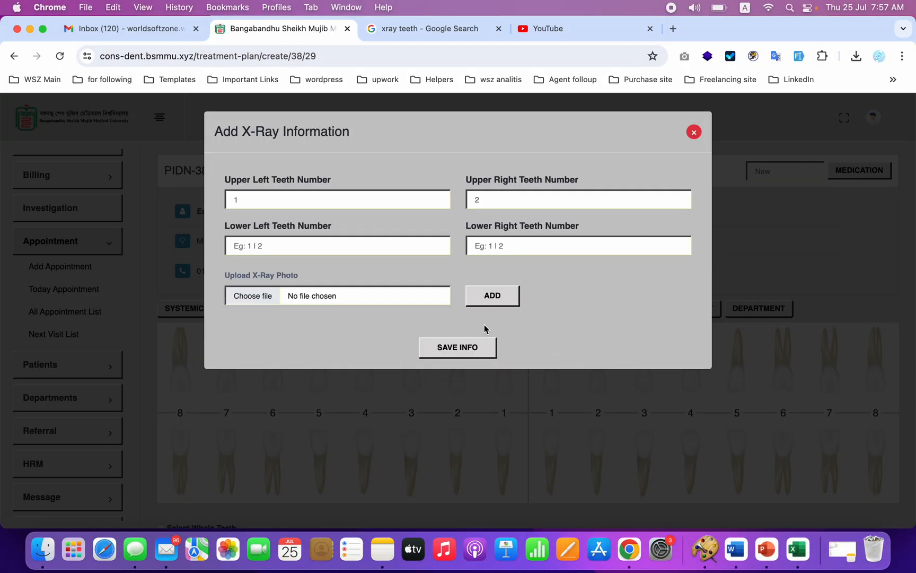
pyautogui.click(257, 297)
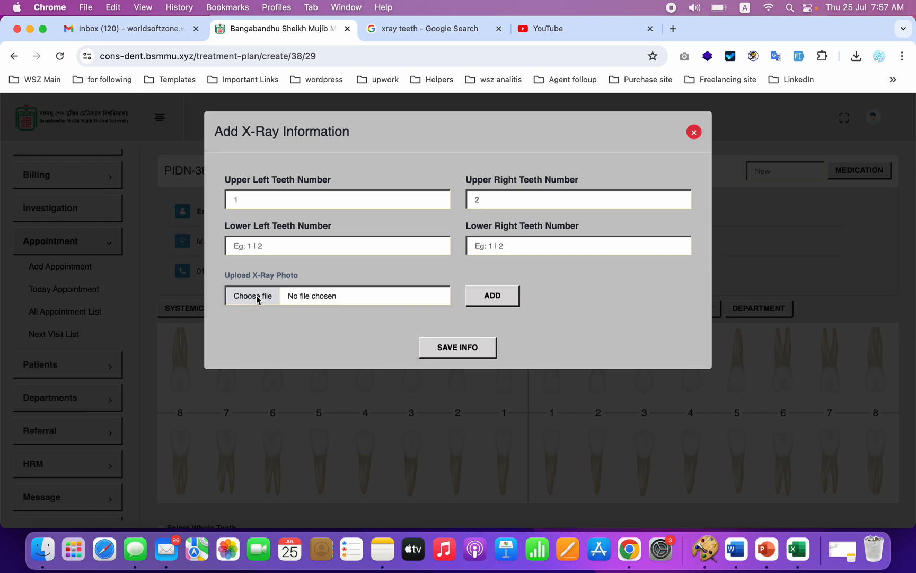
pyautogui.click(569, 219)
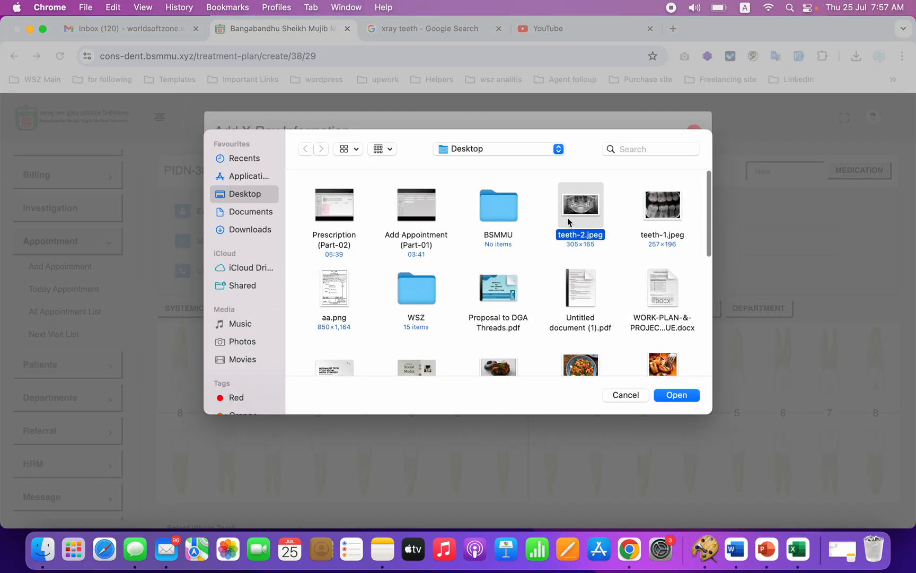
pyautogui.click(685, 396)
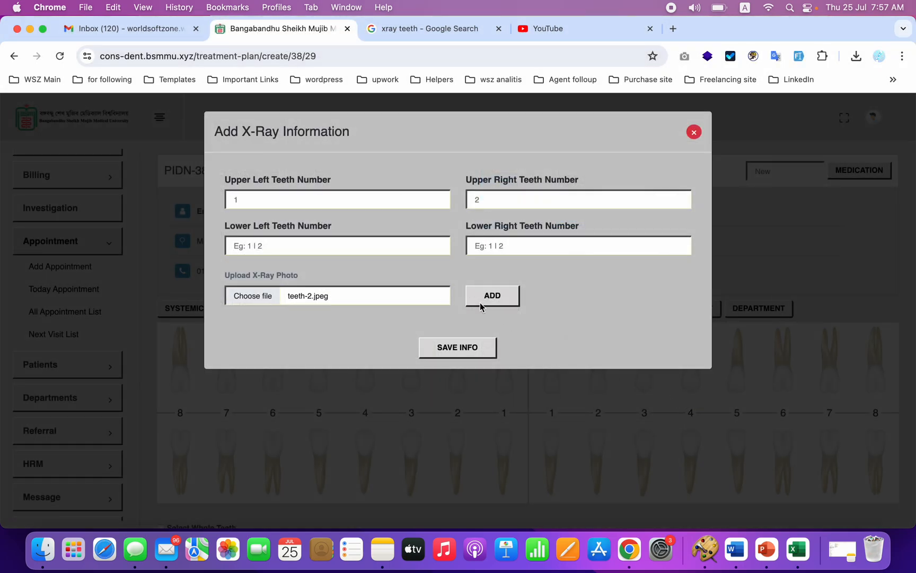
pyautogui.click(486, 297)
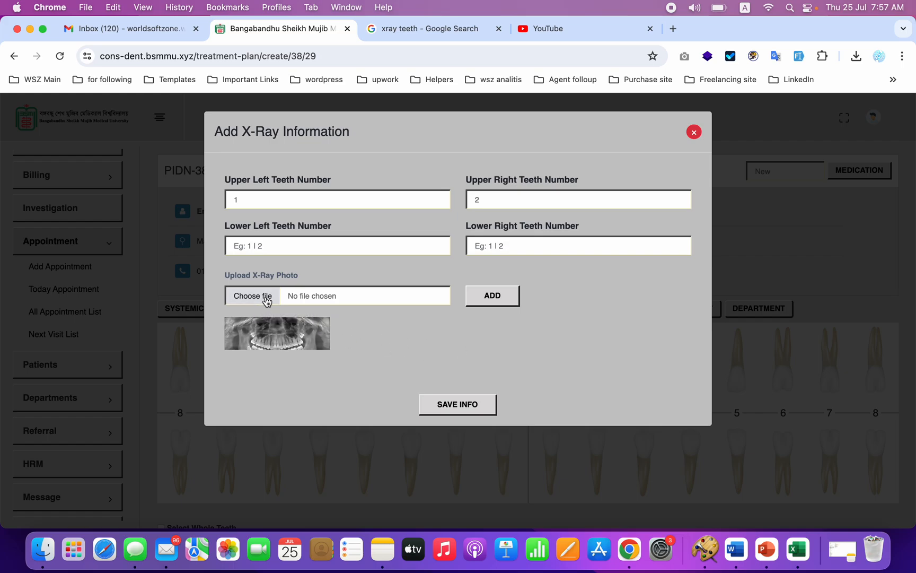
# Add teeth-1.jpeg from the Desktop as a second X-ray photo
pyautogui.click(262, 303)
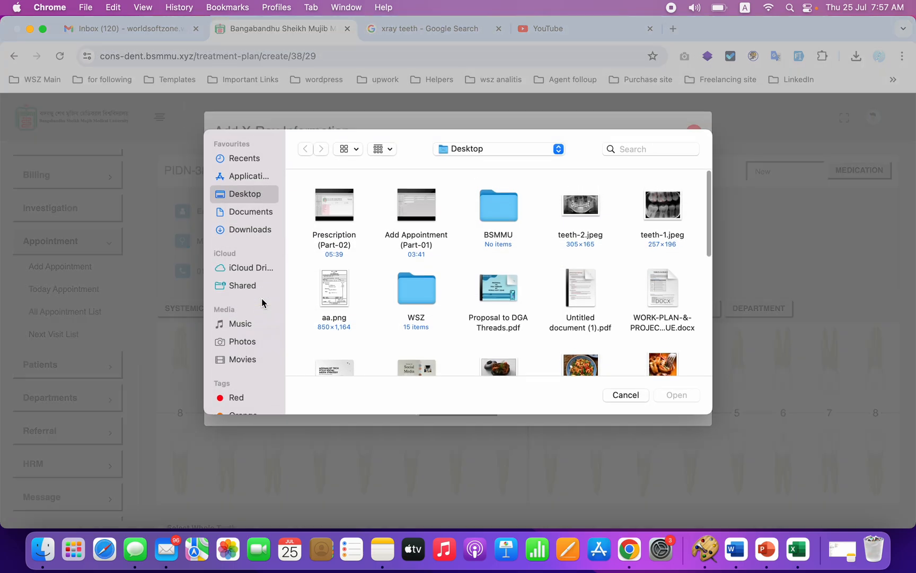
pyautogui.click(658, 214)
pyautogui.click(680, 400)
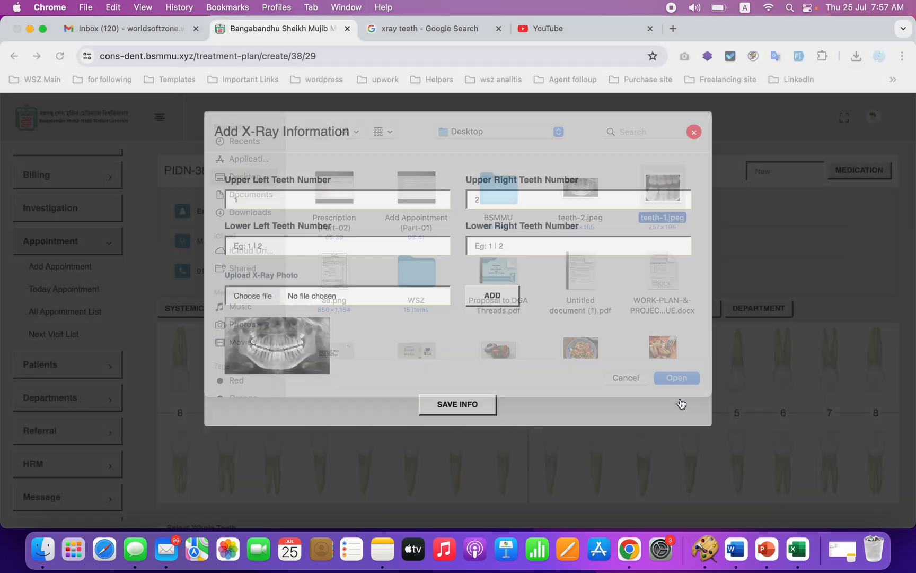
pyautogui.click(501, 298)
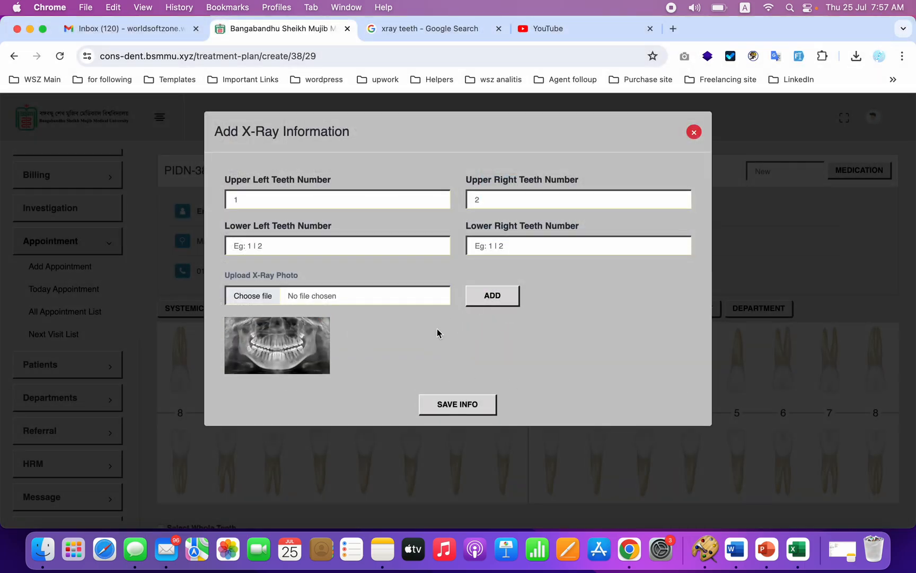
# View the first uploaded X-ray photo at full size, and return to the X-ray information
pyautogui.moveTo(241, 352)
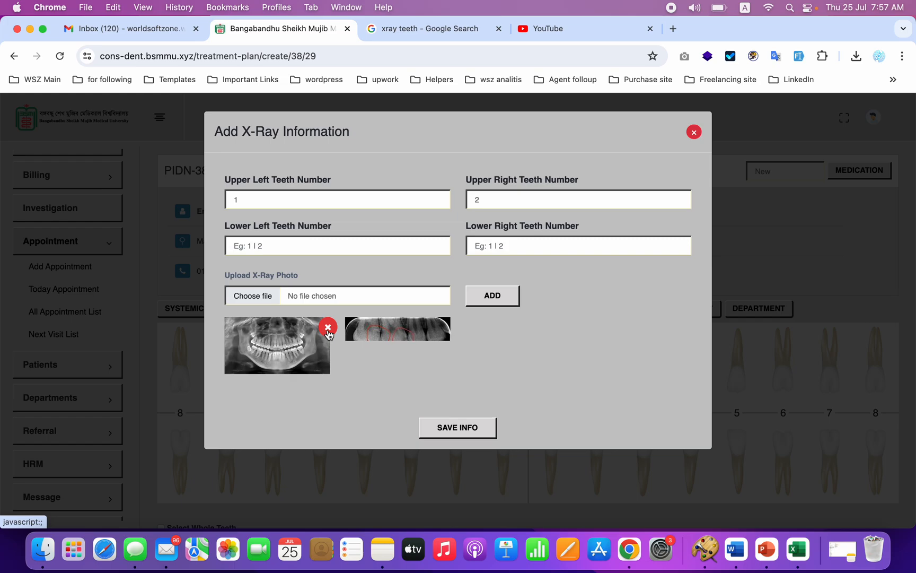
pyautogui.click(271, 342)
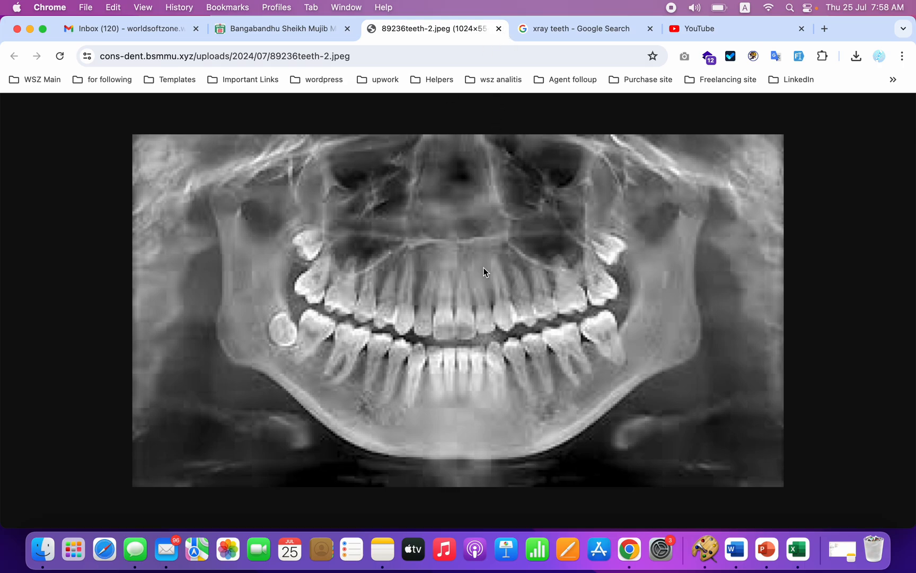
pyautogui.click(498, 29)
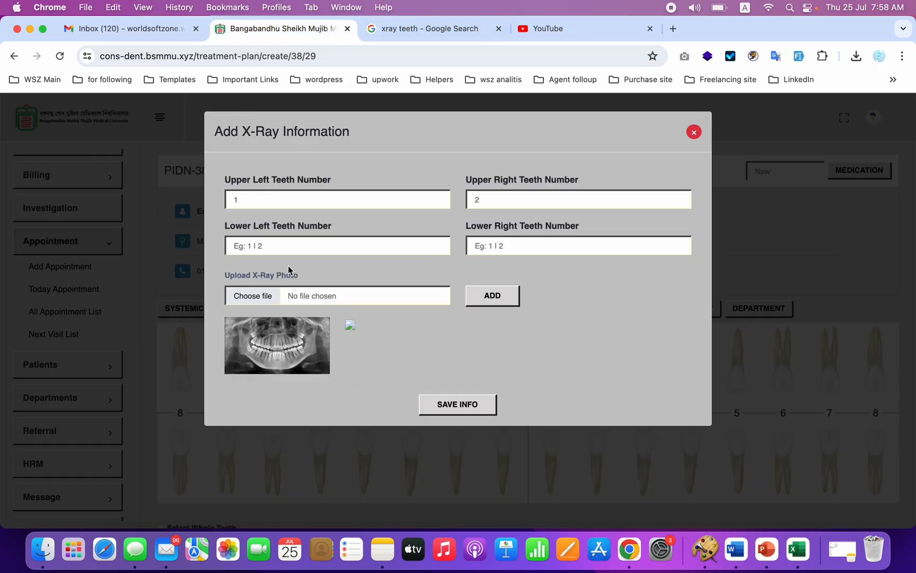
# Remove the second X-ray photo from the OPG information and confirm its removal
pyautogui.click(455, 328)
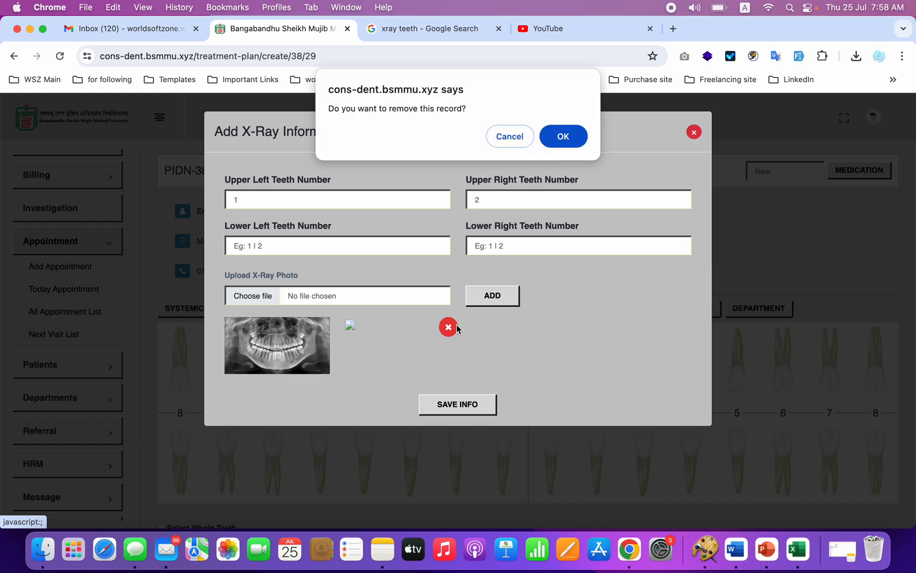
pyautogui.click(557, 139)
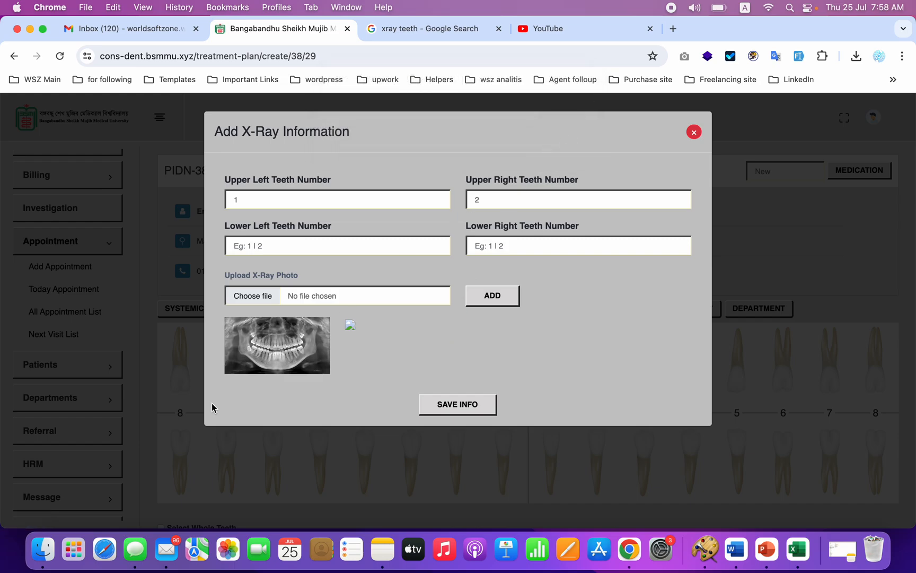
# Save the X-ray information and the patient's investigation with OPG selected
pyautogui.click(464, 410)
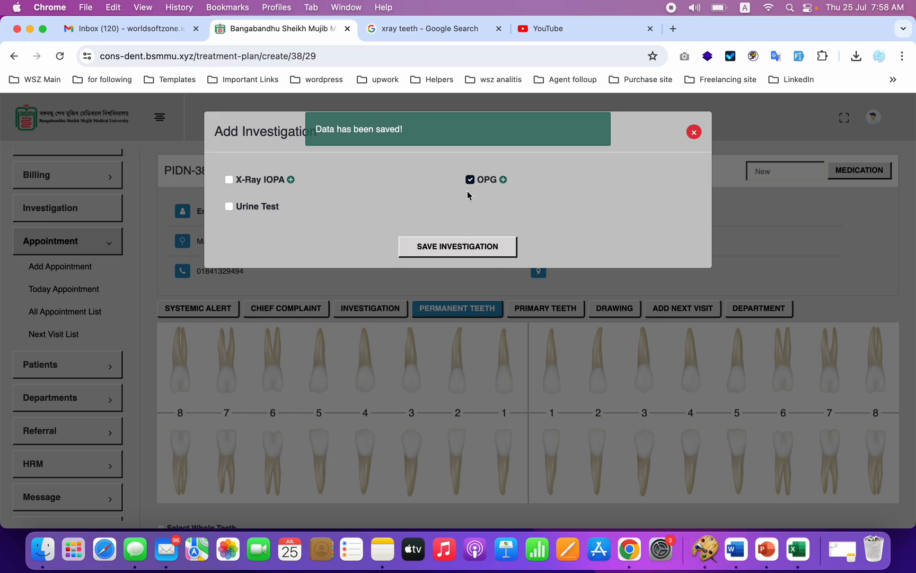
pyautogui.click(436, 256)
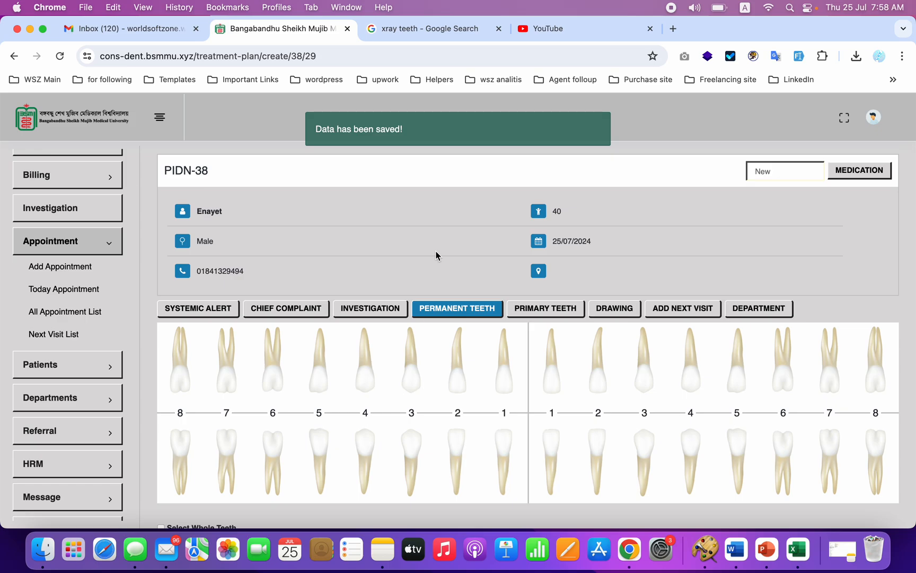
# Reopen the saved OPG X-ray information and check its photo at full size
pyautogui.click(353, 311)
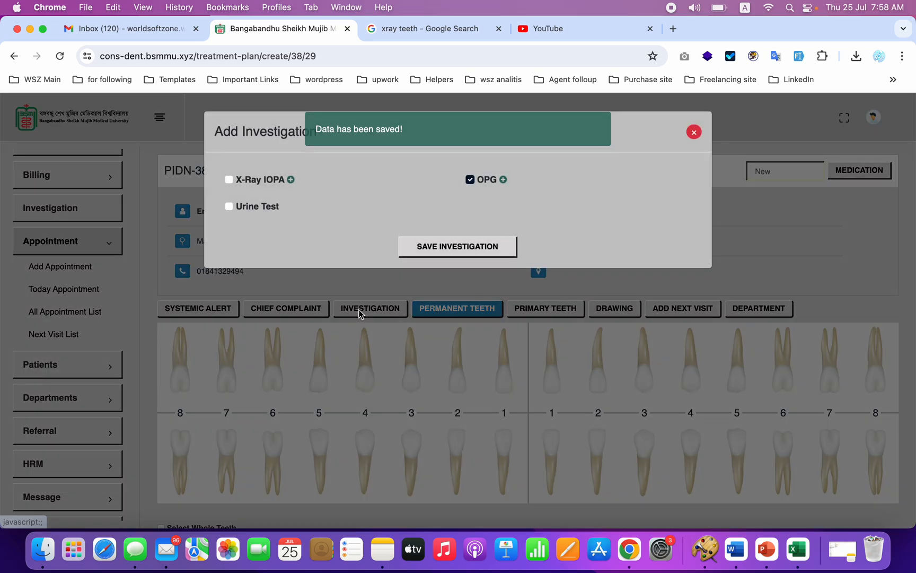
pyautogui.click(503, 180)
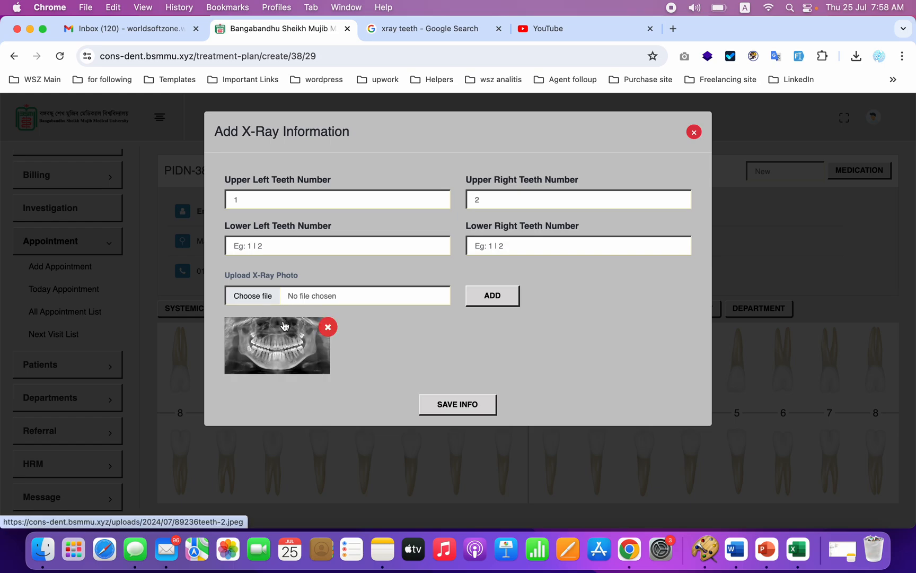
pyautogui.click(286, 330)
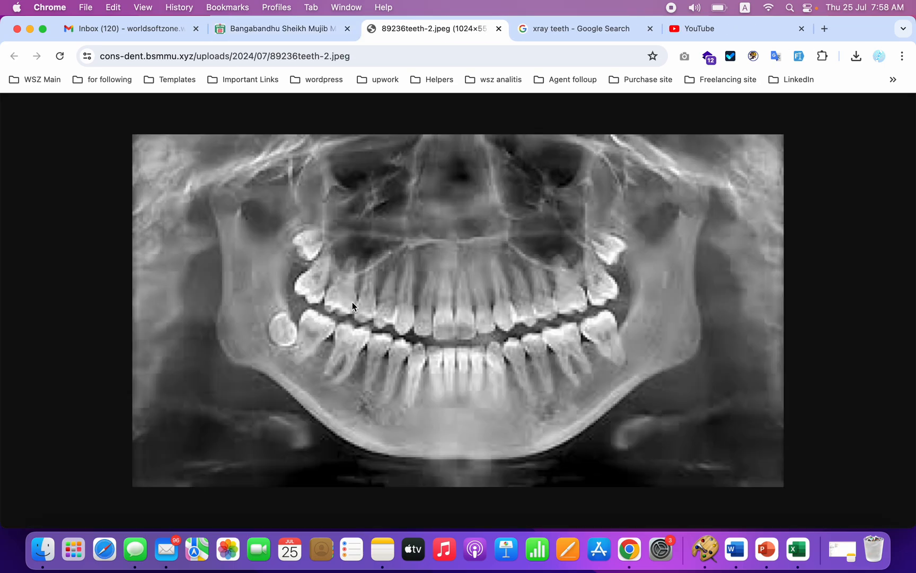
pyautogui.click(499, 28)
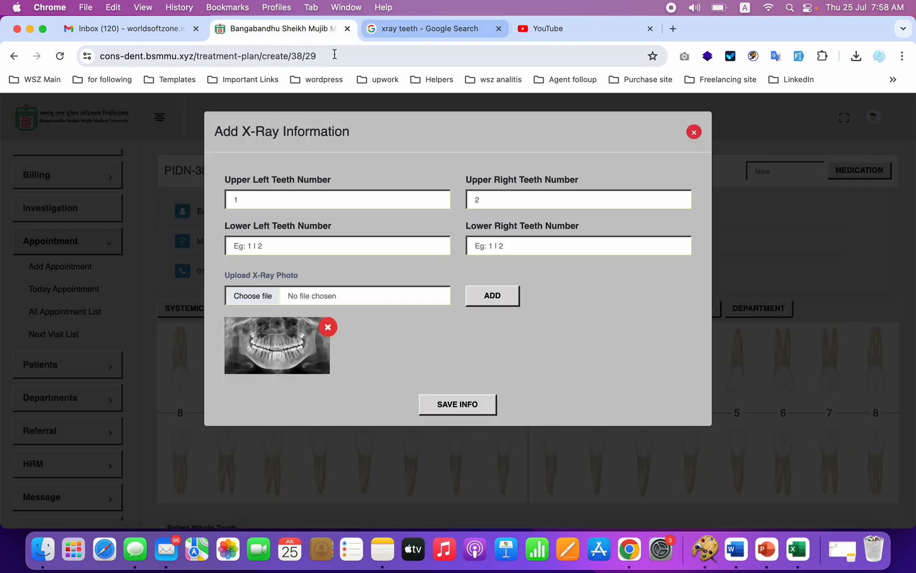
pyautogui.click(694, 132)
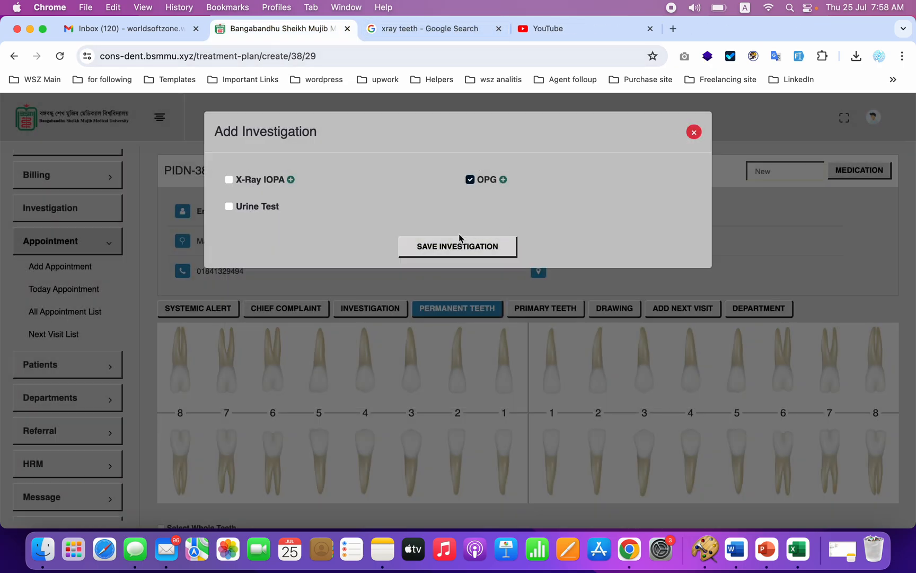
# Close the investigation form and save Conservative as the patient's department
pyautogui.click(694, 132)
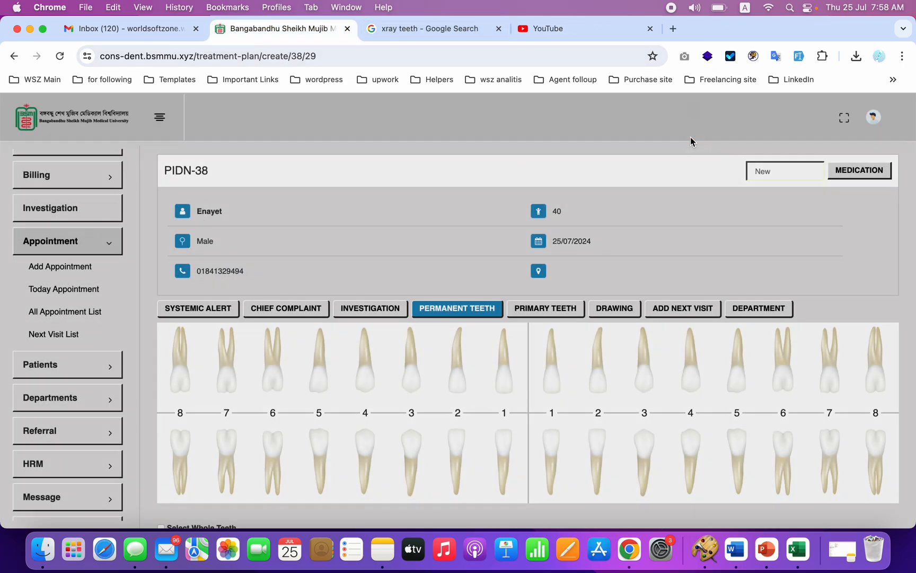
pyautogui.scroll(-4, 416, 396)
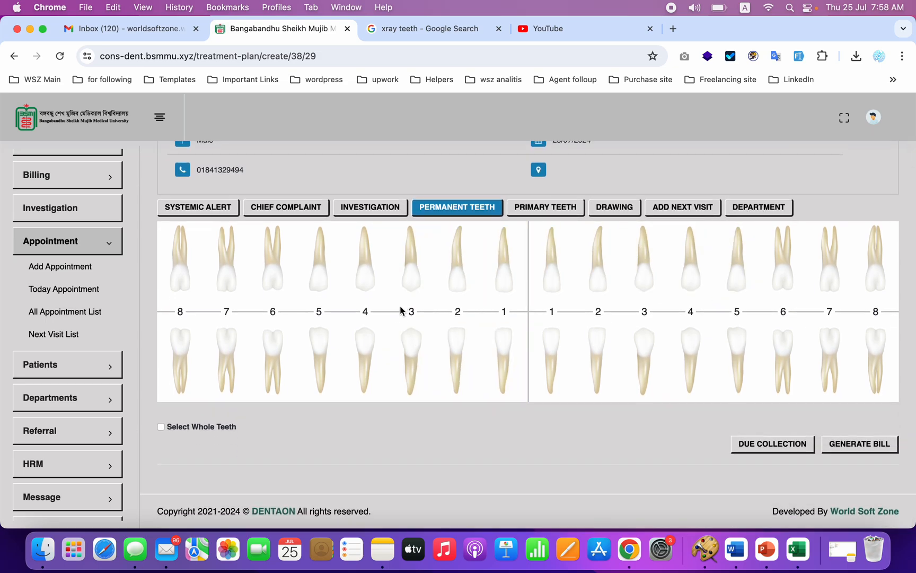
pyautogui.scroll(4, 399, 310)
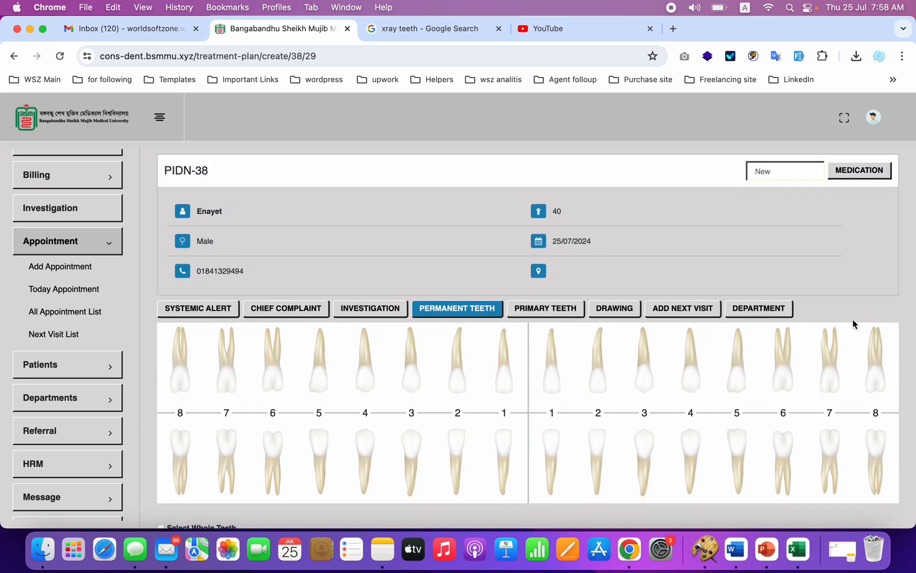
pyautogui.click(766, 310)
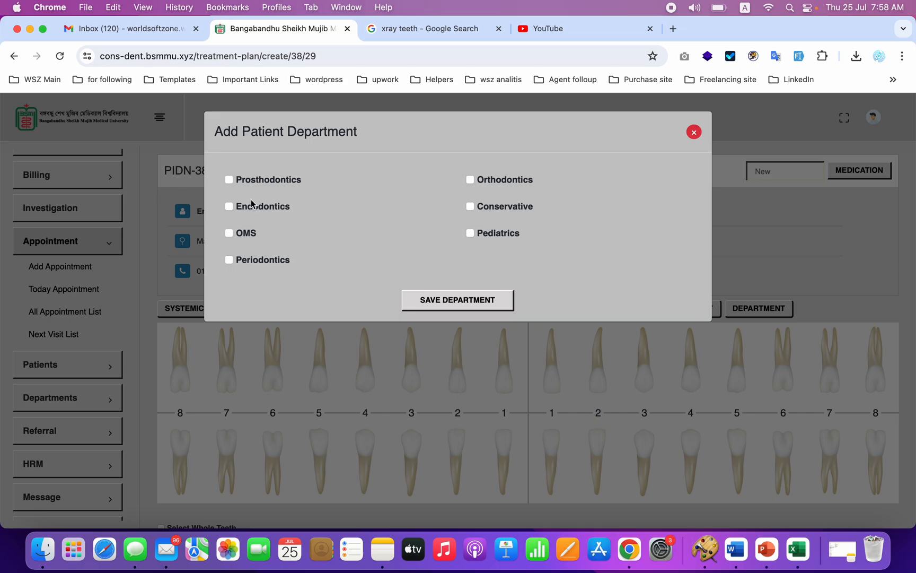
pyautogui.click(469, 207)
pyautogui.click(439, 306)
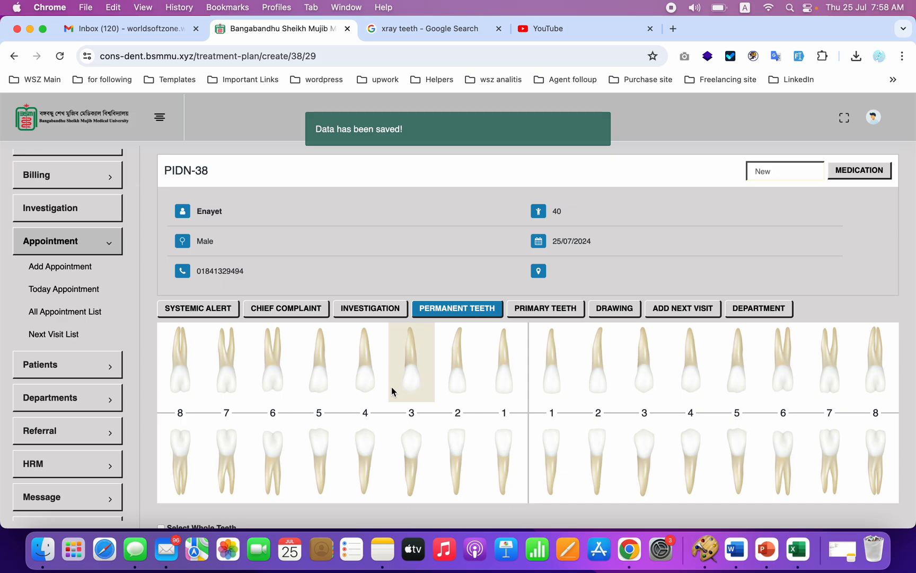
# Select upper-right permanent tooth 4 on the chart and choose Caries as its dental diagnosis
pyautogui.scroll(-3, 391, 387)
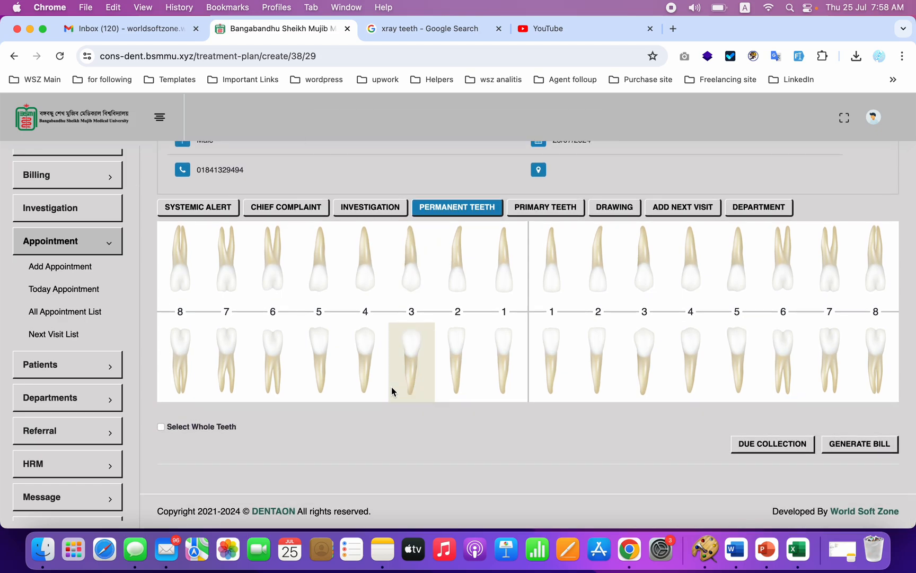
pyautogui.click(370, 280)
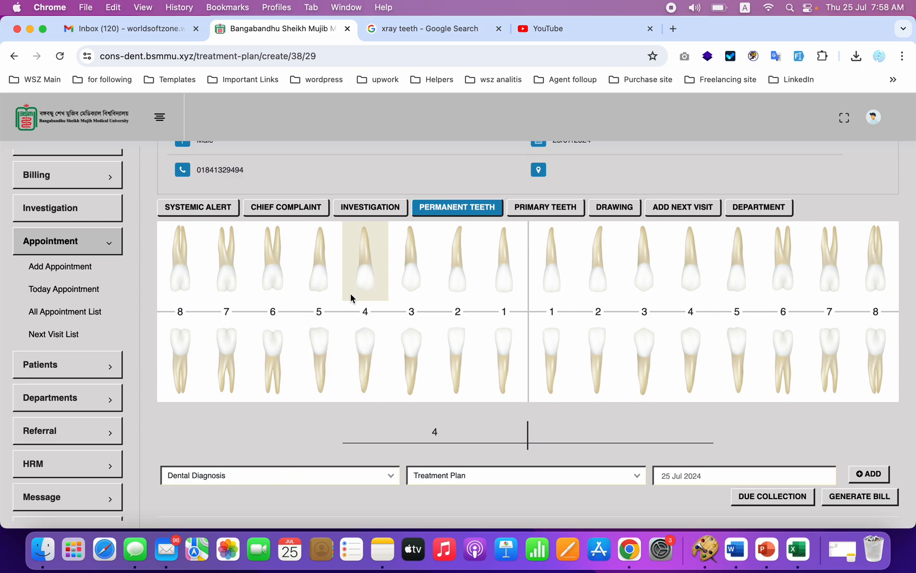
pyautogui.click(285, 473)
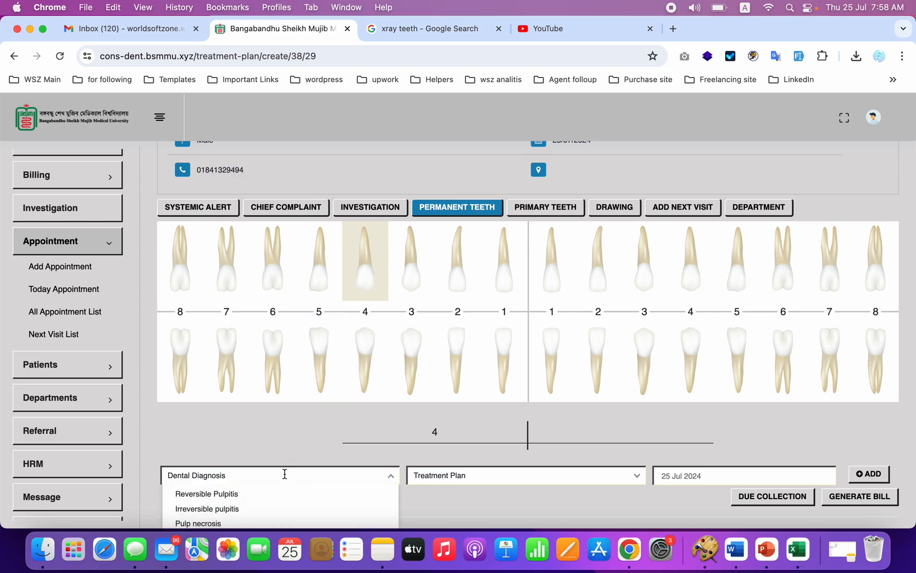
pyautogui.write('i')
pyautogui.press('BackSpace')
pyautogui.write('cari')
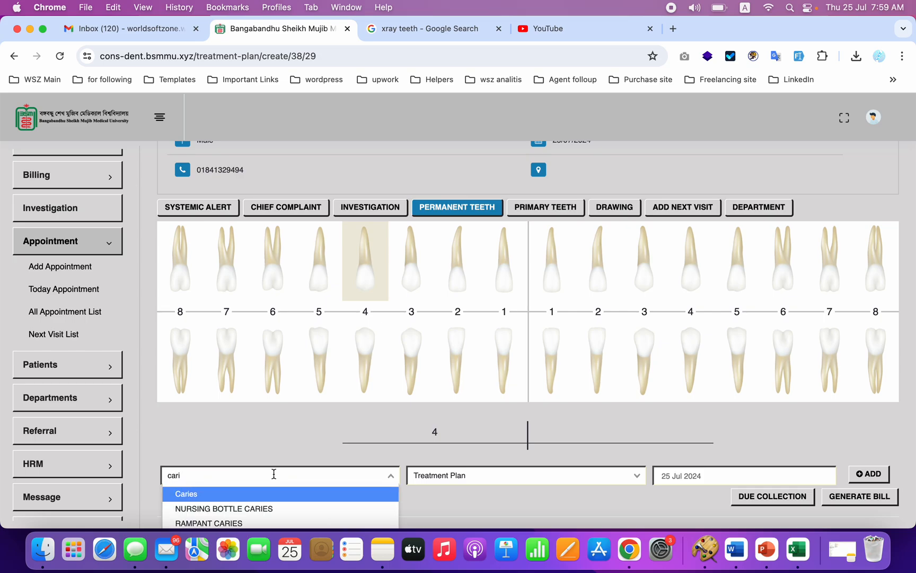
pyautogui.click(240, 494)
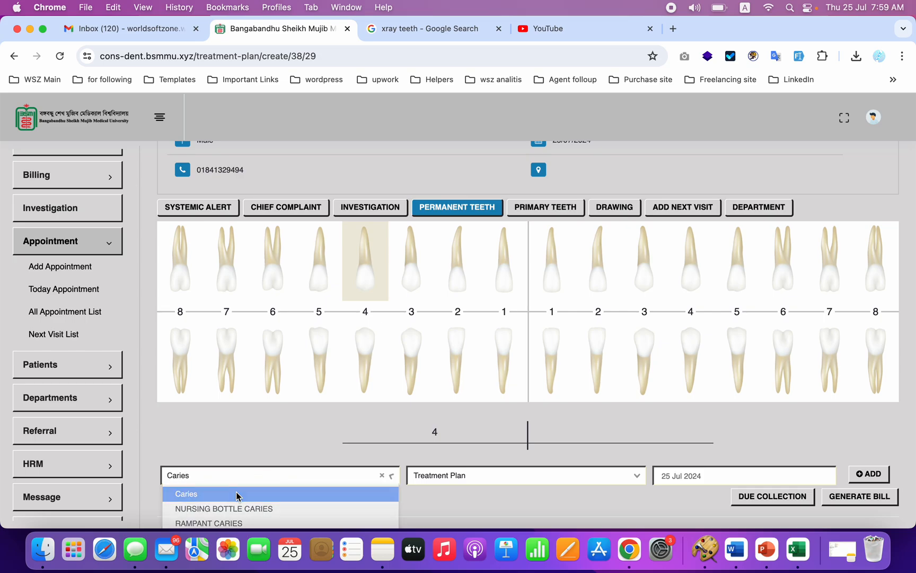
# Choose Root canal treatment as the treatment plan for tooth 4 and add the entry
pyautogui.click(499, 481)
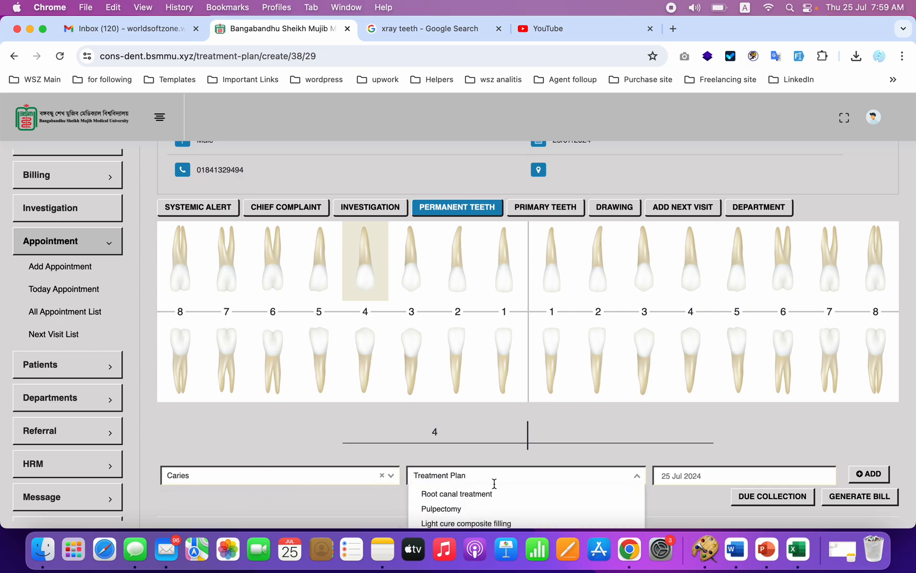
pyautogui.click(479, 494)
pyautogui.scroll(-2, 480, 497)
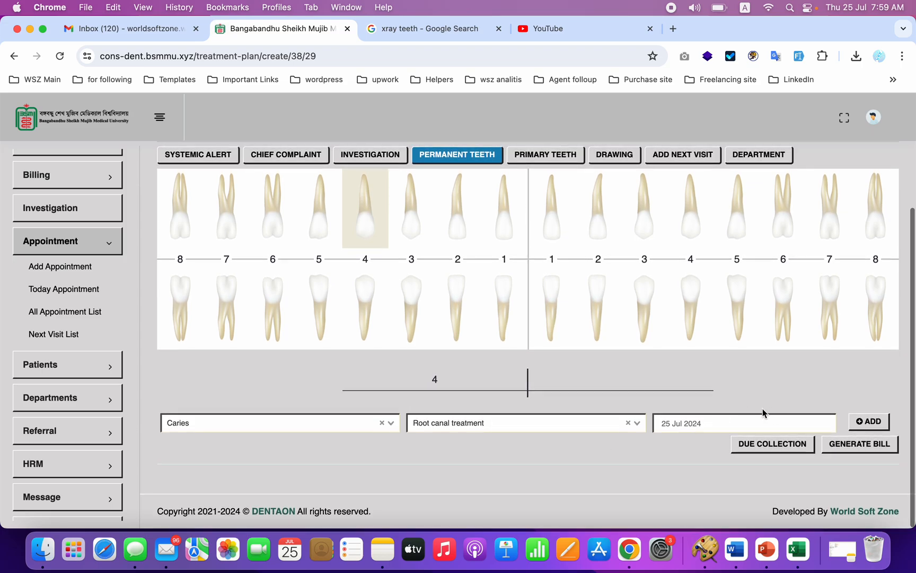
pyautogui.click(869, 422)
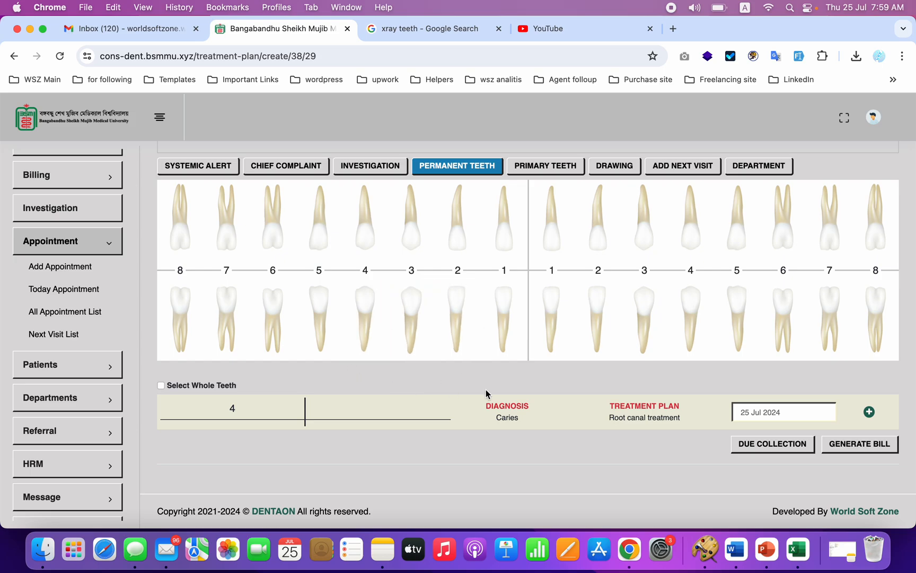
# Expand the tooth 4 entry and examine its treatment details together with the caries mark on the chart
pyautogui.click(869, 412)
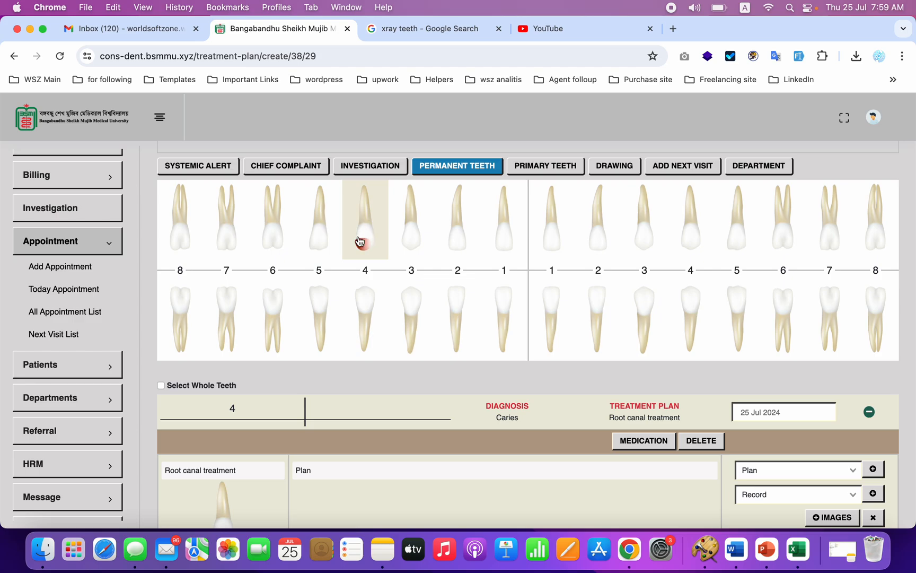
pyautogui.scroll(-5, 426, 369)
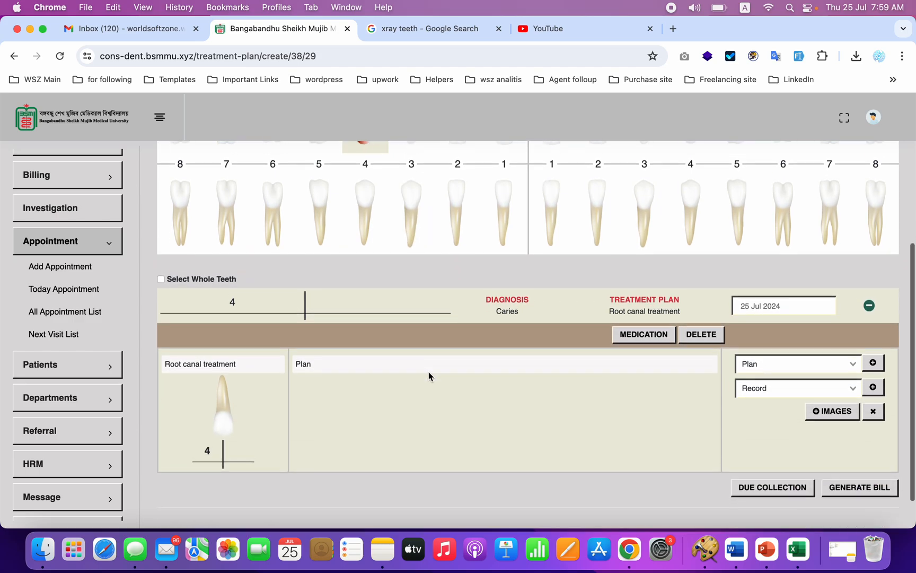
pyautogui.scroll(5, 429, 375)
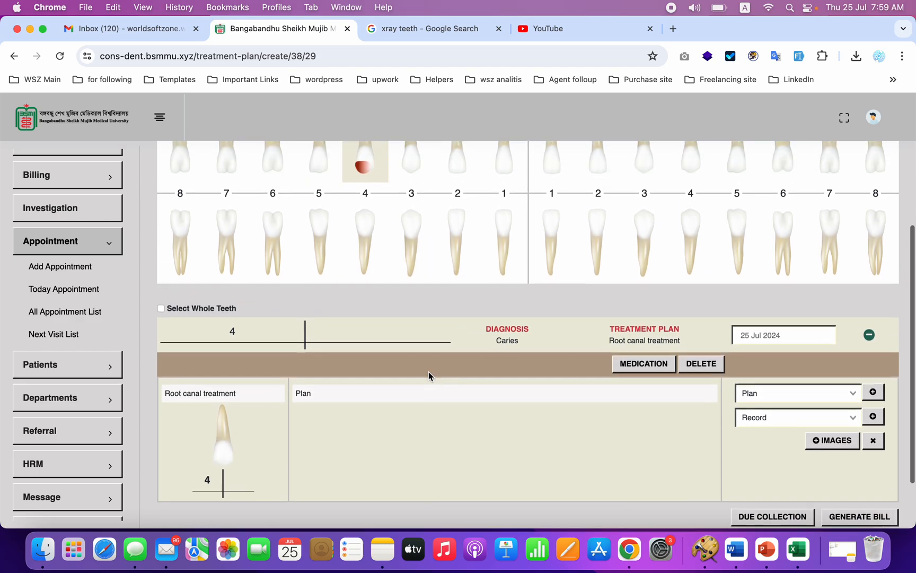
pyautogui.scroll(-3, 429, 375)
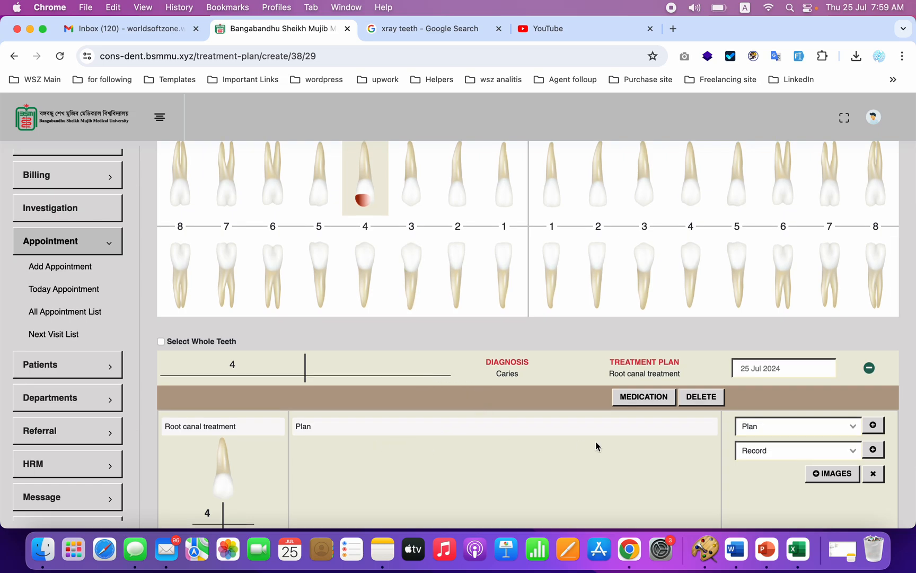
pyautogui.scroll(3, 595, 441)
pyautogui.scroll(-2, 775, 477)
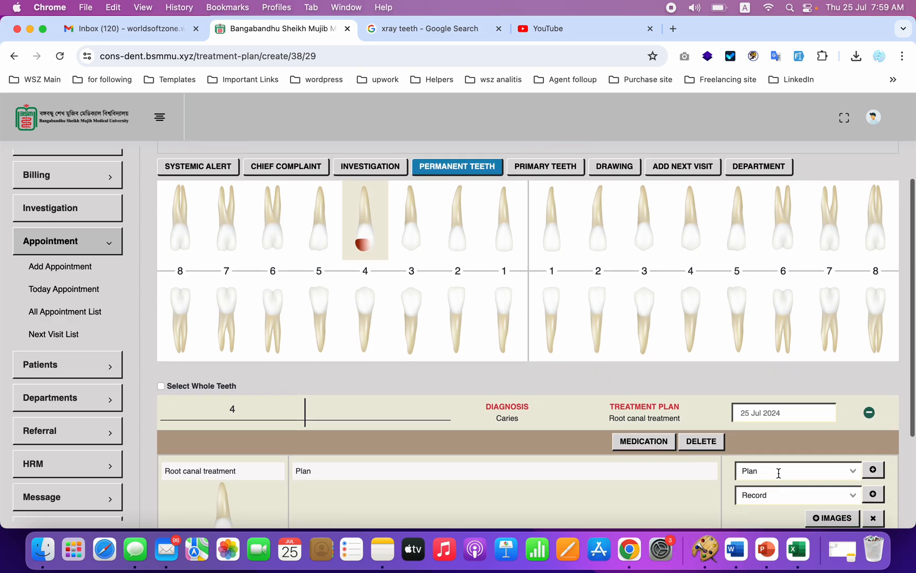
# Add RCT - H to the plan of tooth 4's root canal treatment
pyautogui.click(792, 473)
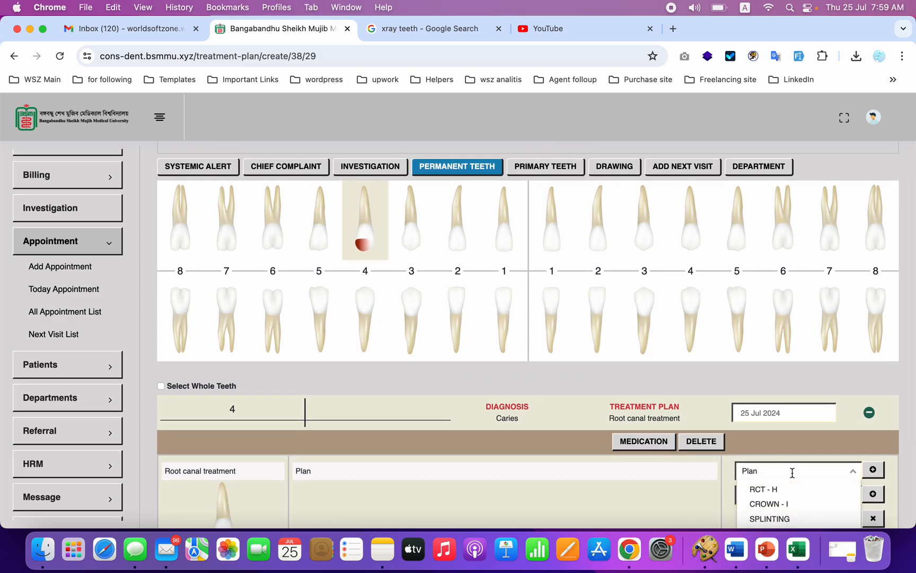
pyautogui.scroll(-1, 792, 473)
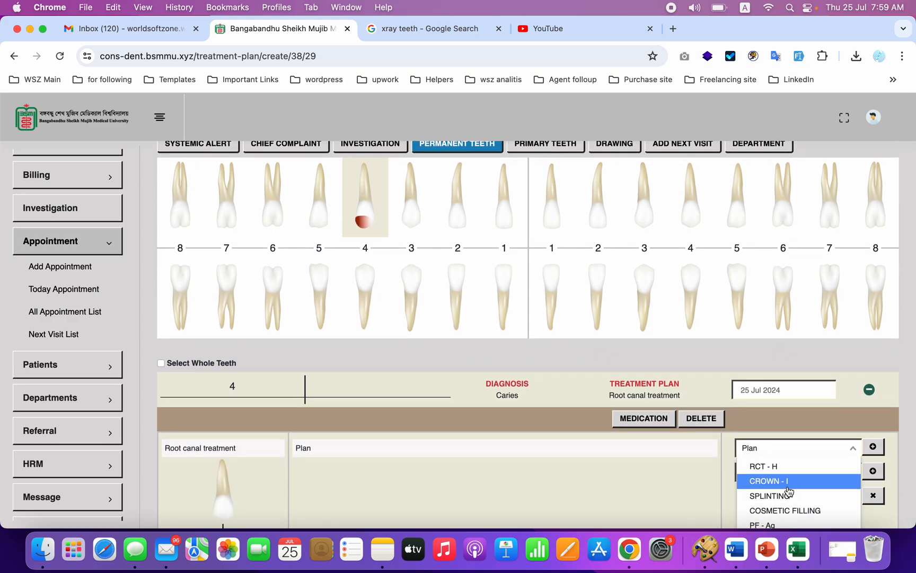
pyautogui.click(649, 486)
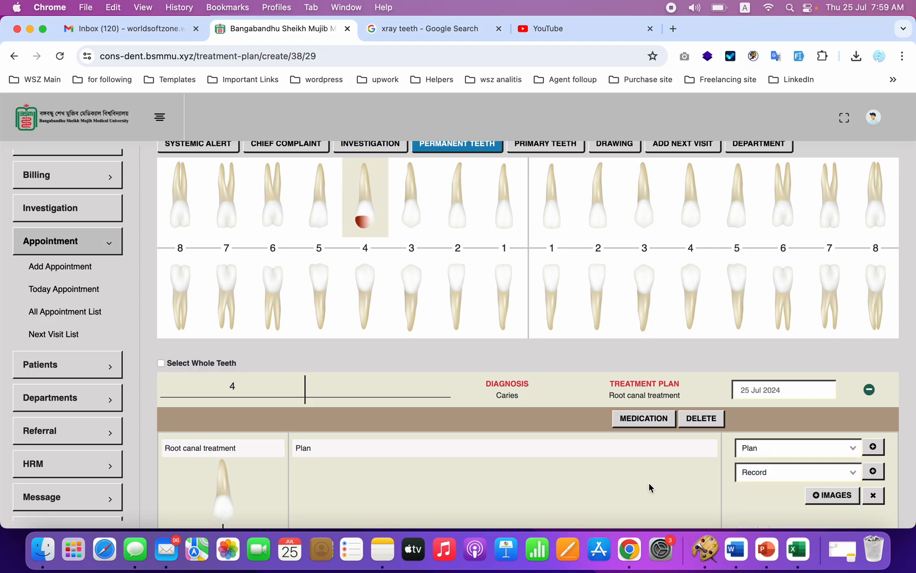
pyautogui.click(796, 445)
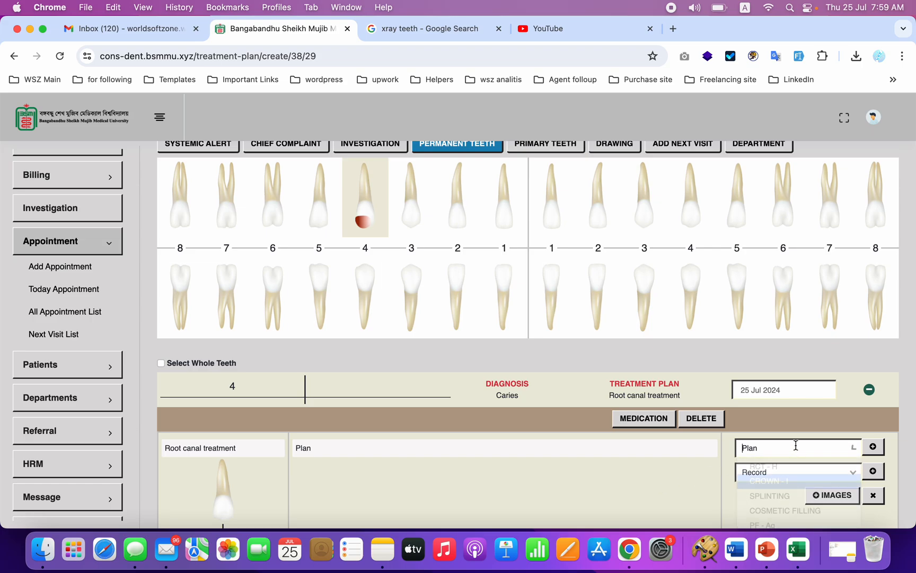
pyautogui.click(777, 468)
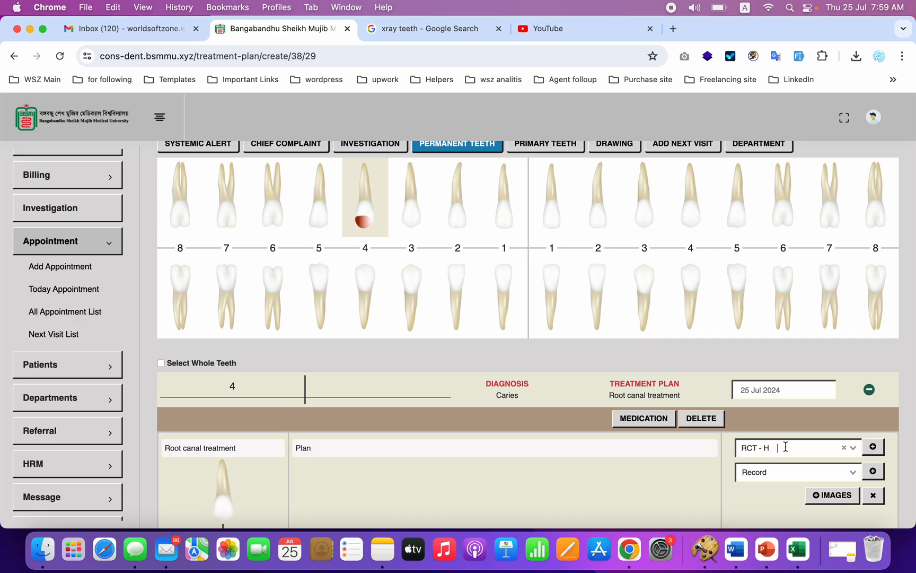
pyautogui.click(873, 447)
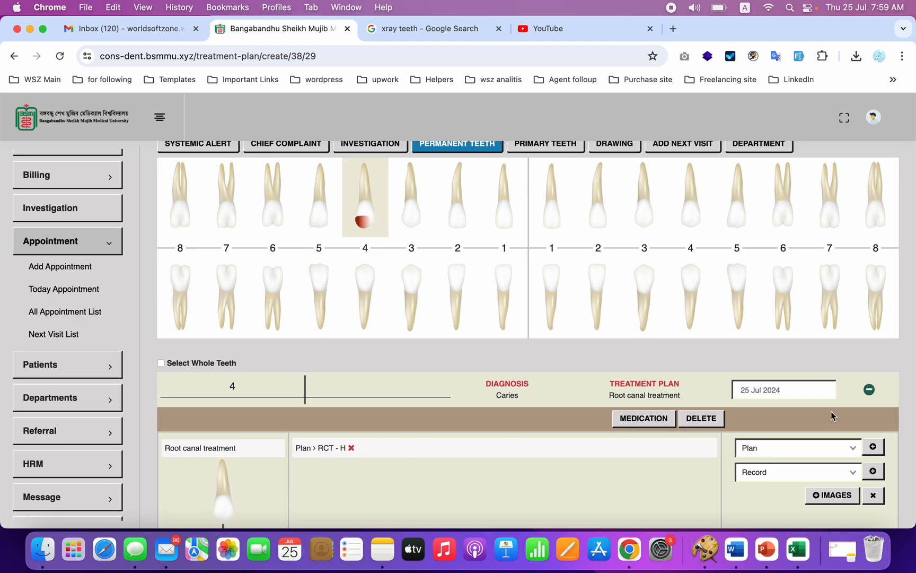
# Remove RCT - H from the tooth 4 plan and confirm the removal
pyautogui.click(353, 448)
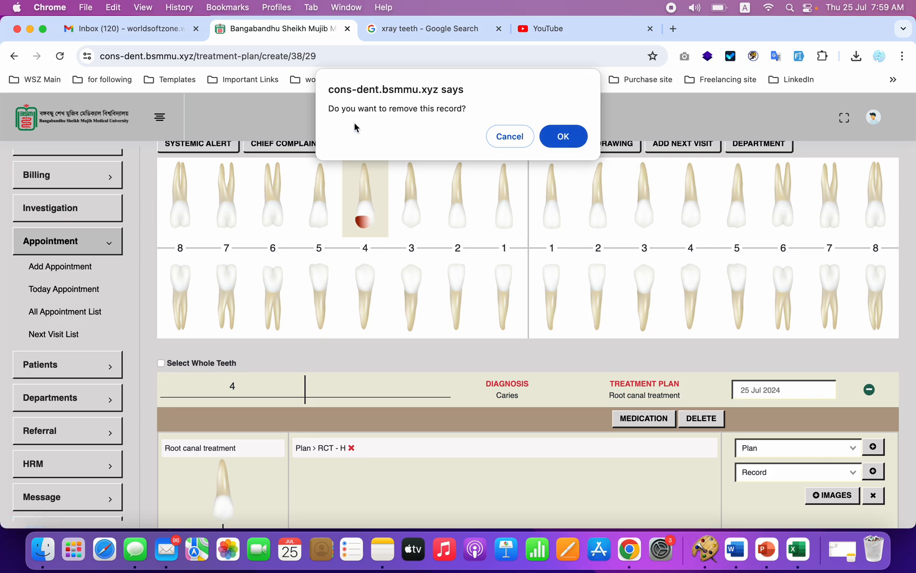
pyautogui.click(568, 140)
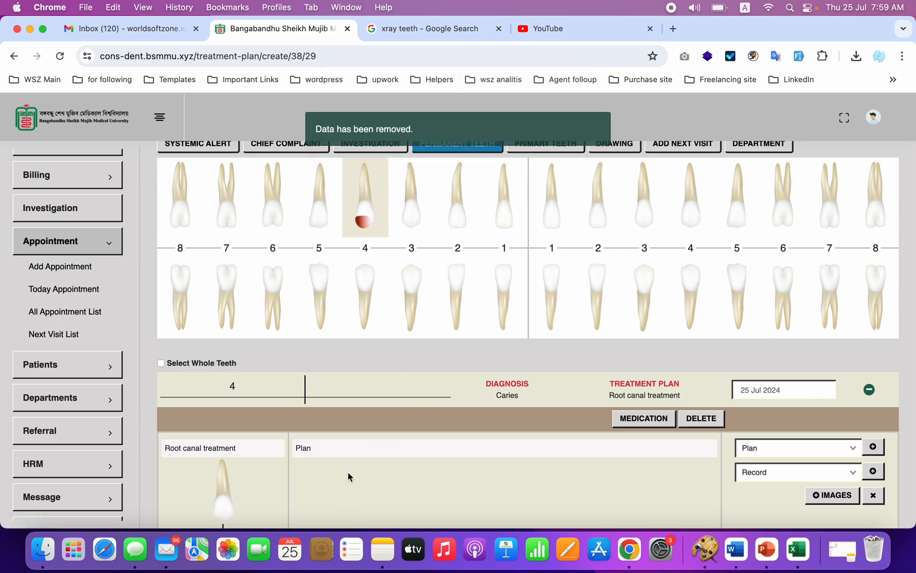
# Add RCT - H and CROWN - I to the plan of tooth 4's root canal treatment
pyautogui.scroll(-4, 533, 461)
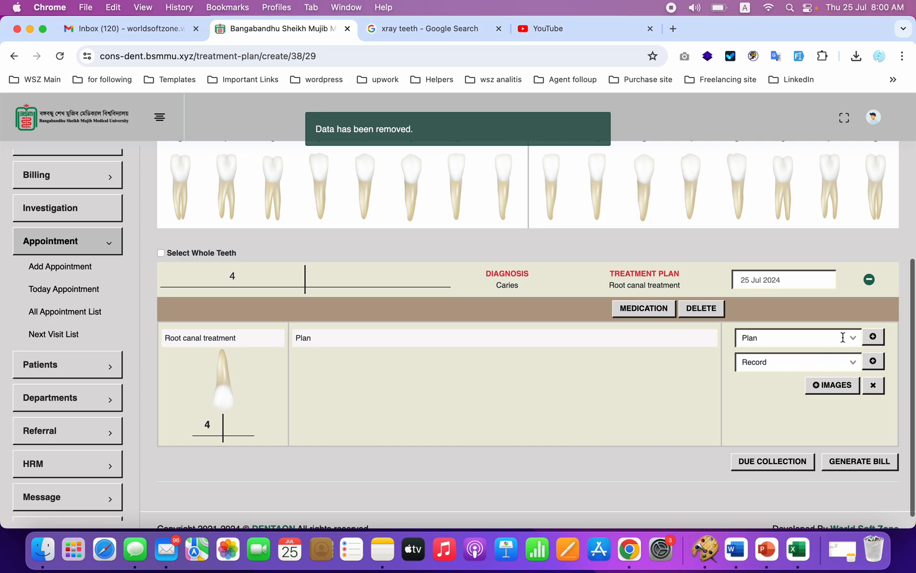
pyautogui.click(834, 341)
pyautogui.click(751, 356)
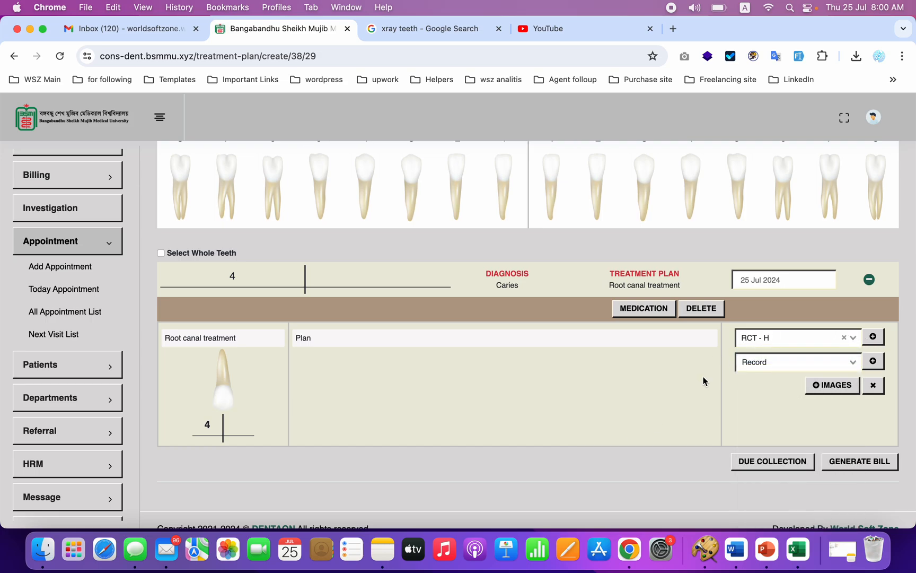
pyautogui.click(873, 338)
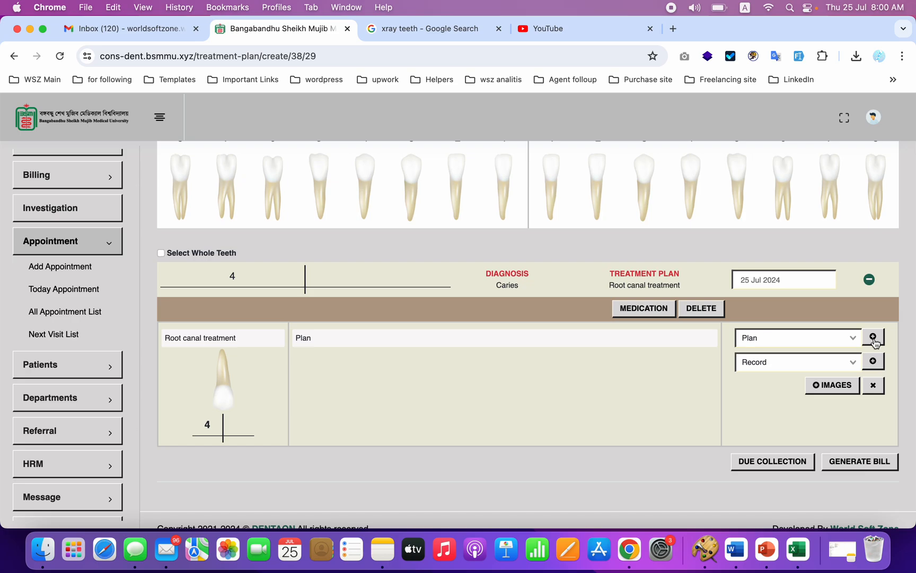
pyautogui.click(835, 340)
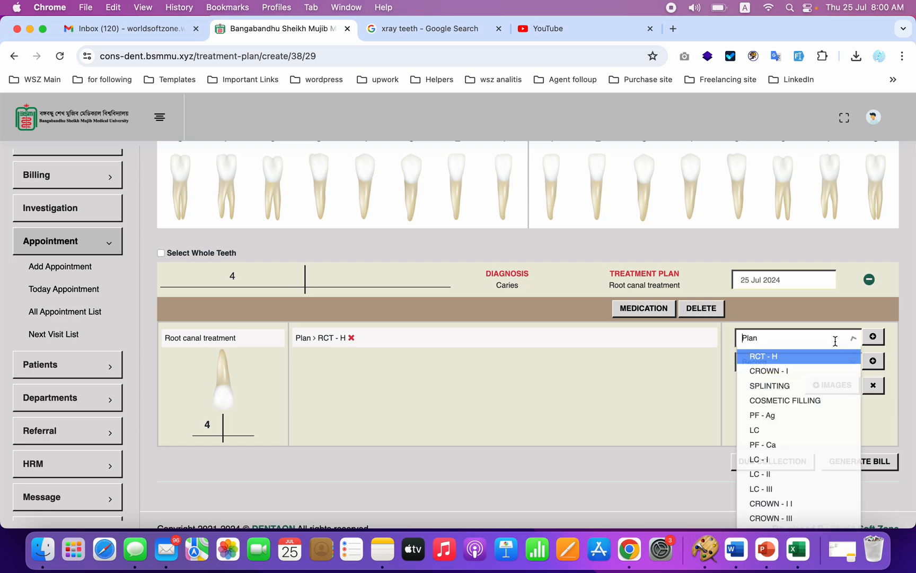
pyautogui.click(797, 371)
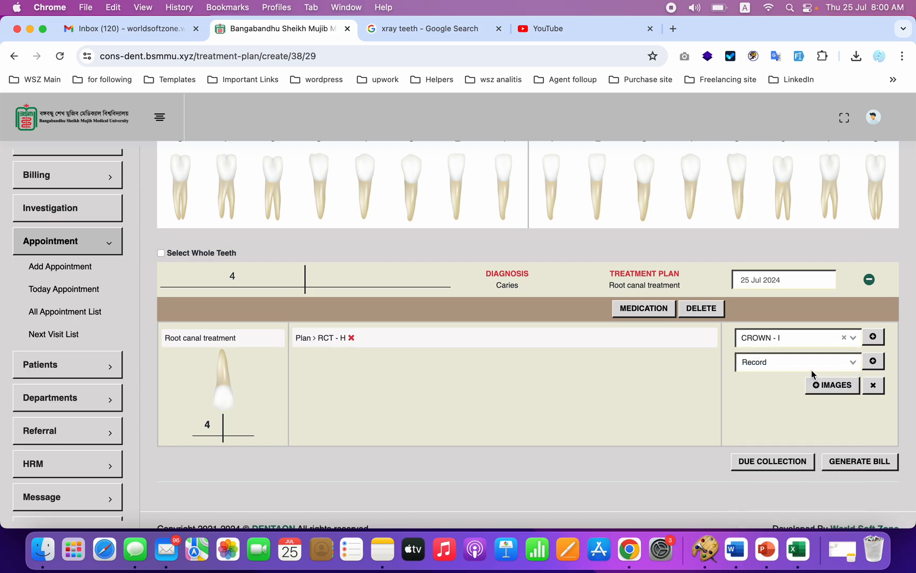
pyautogui.click(874, 338)
# Add an RCO record to the root canal treatment and enter the note "Medicine used"
pyautogui.click(789, 359)
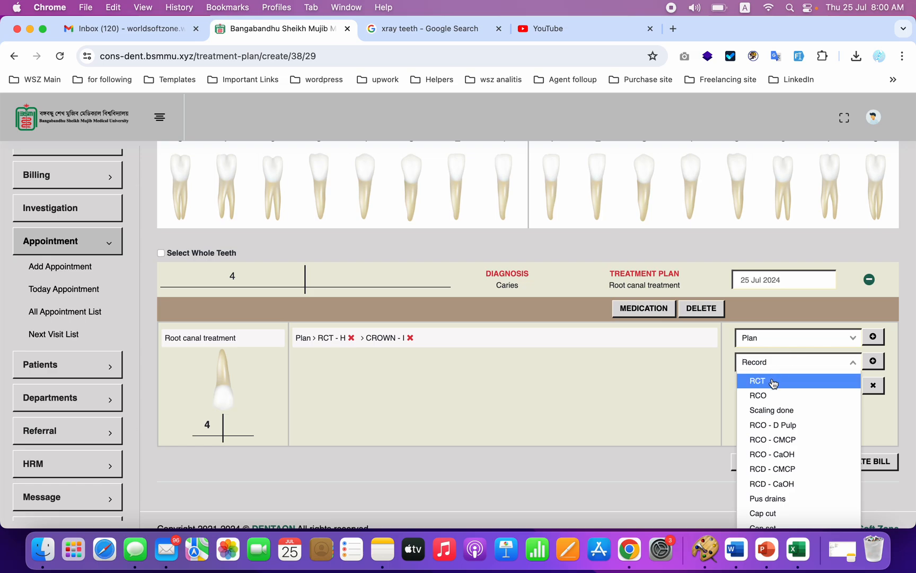
pyautogui.click(762, 396)
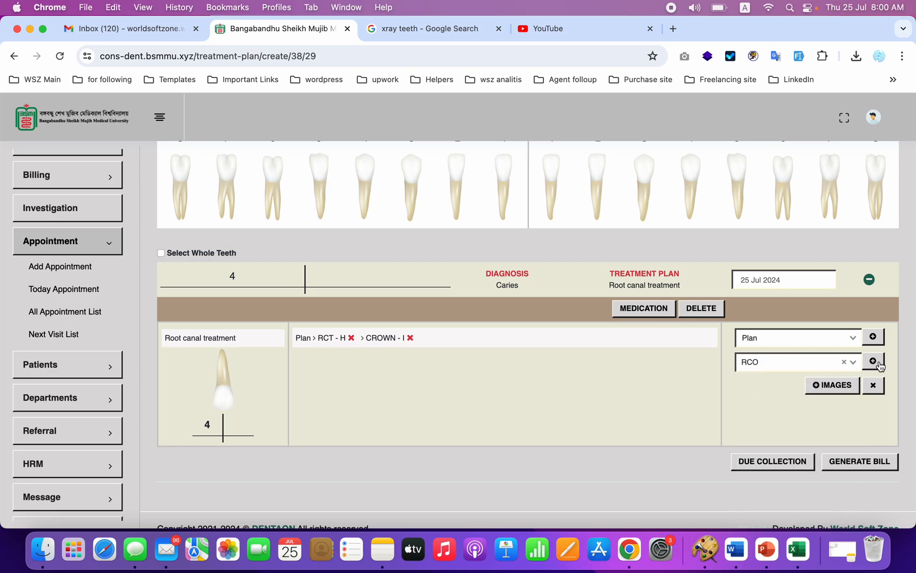
pyautogui.click(878, 363)
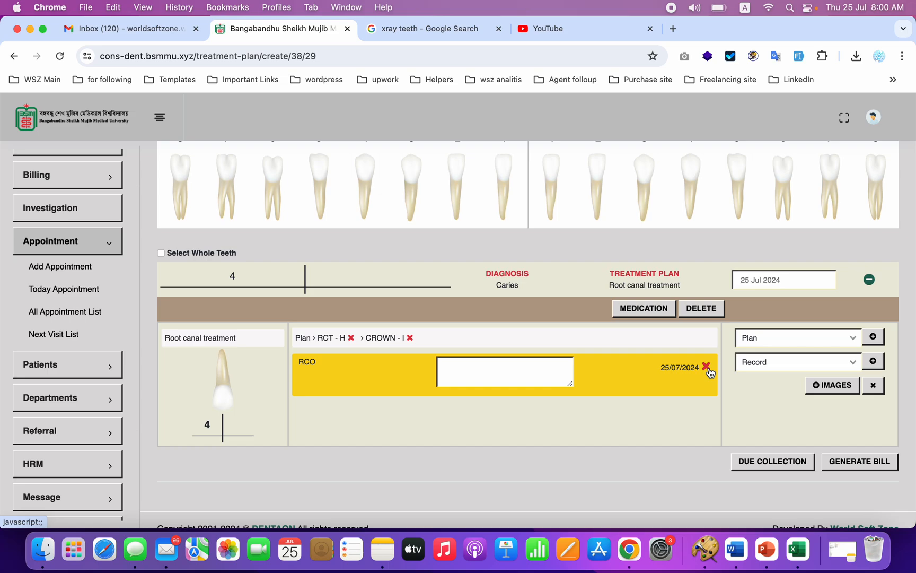
pyautogui.click(502, 367)
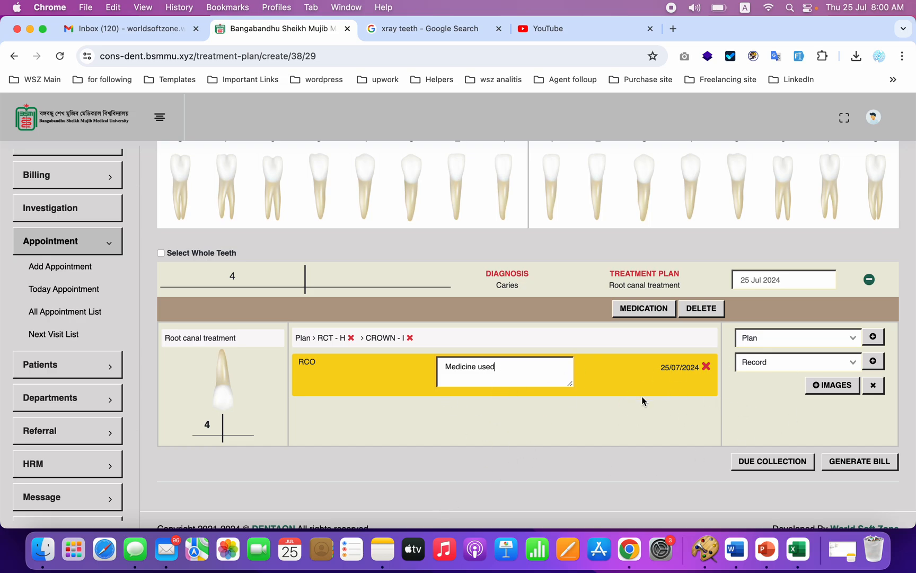
# Review the tooth chart and tooth 4's root canal entry with its plan items and RCO record
pyautogui.scroll(5, 597, 448)
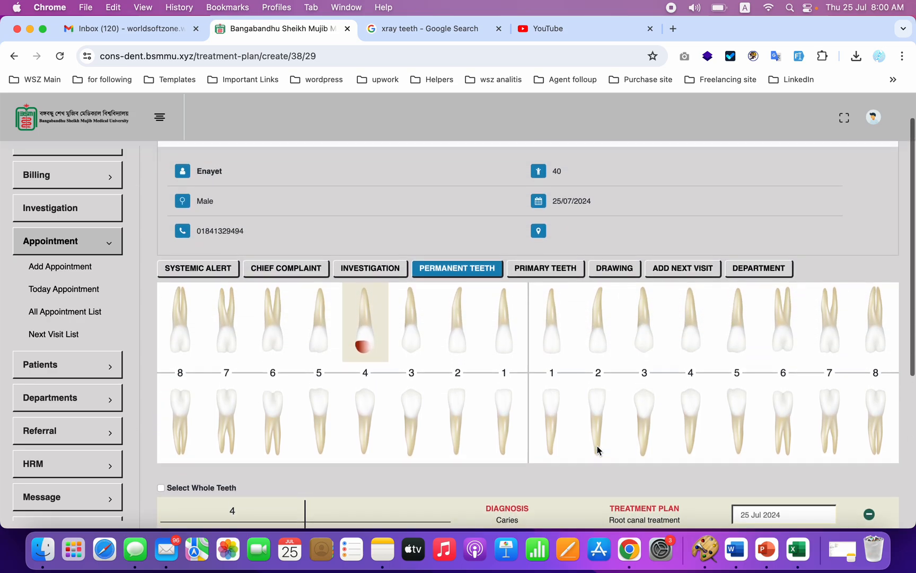
pyautogui.scroll(-5, 597, 449)
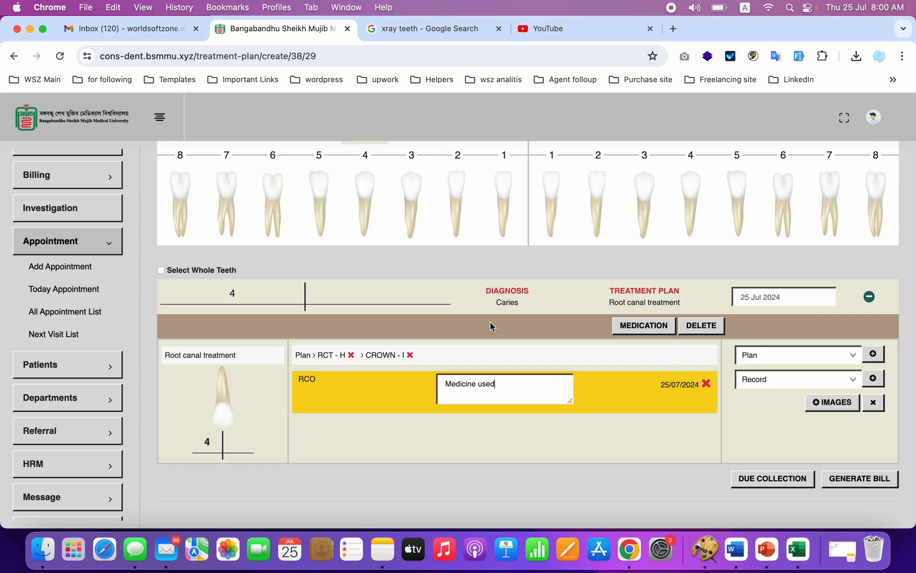
pyautogui.scroll(2, 398, 308)
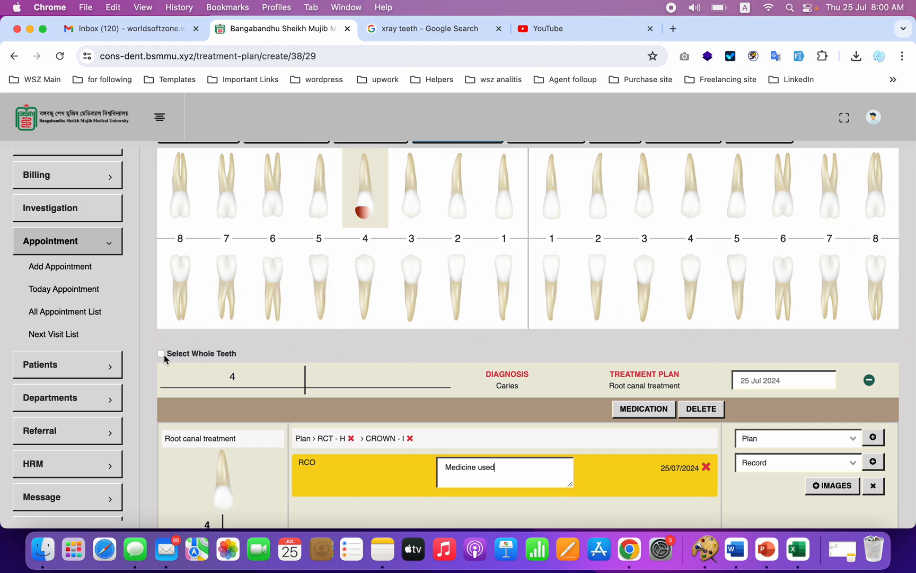
pyautogui.scroll(-1, 474, 352)
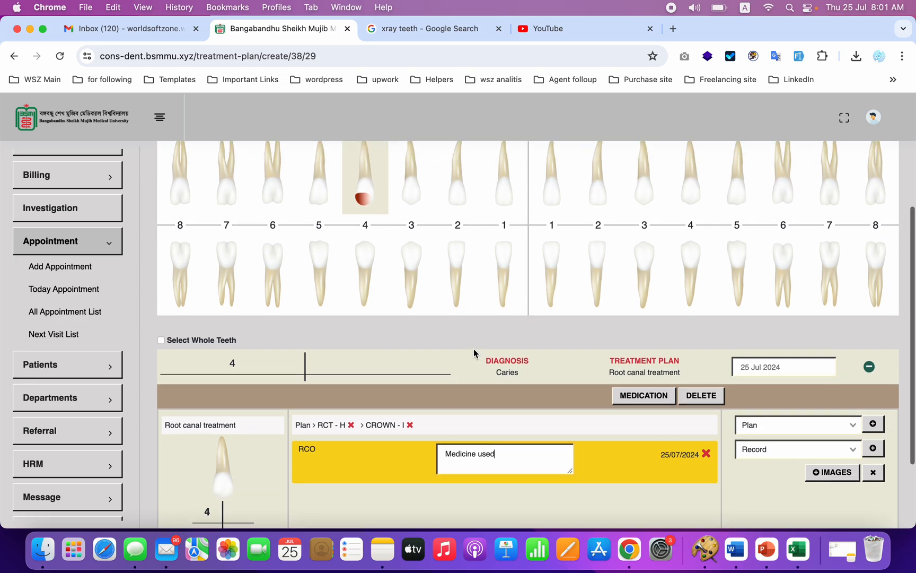
pyautogui.scroll(3, 474, 352)
pyautogui.scroll(-5, 474, 352)
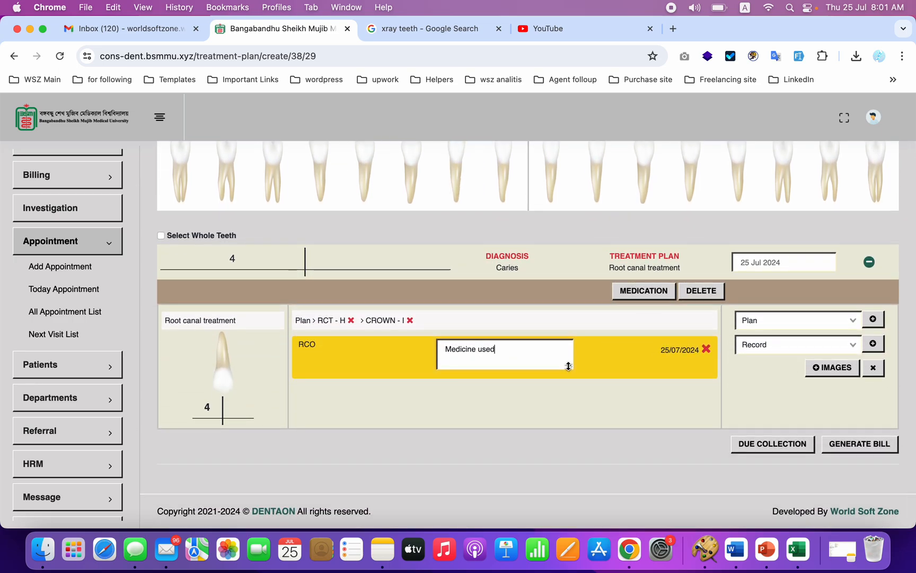
pyautogui.scroll(1, 568, 366)
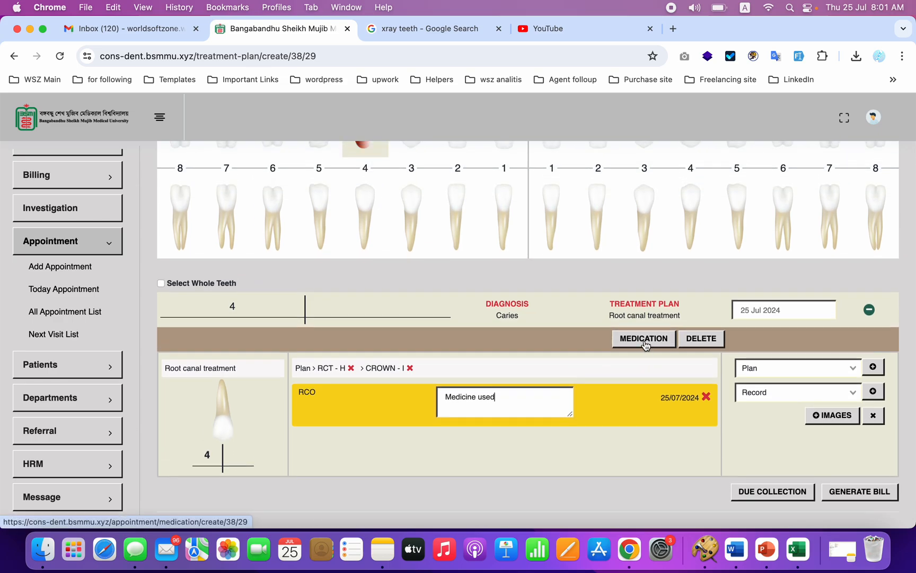
# Set the patient's work status to Processing and confirm the record update
pyautogui.scroll(5, 645, 344)
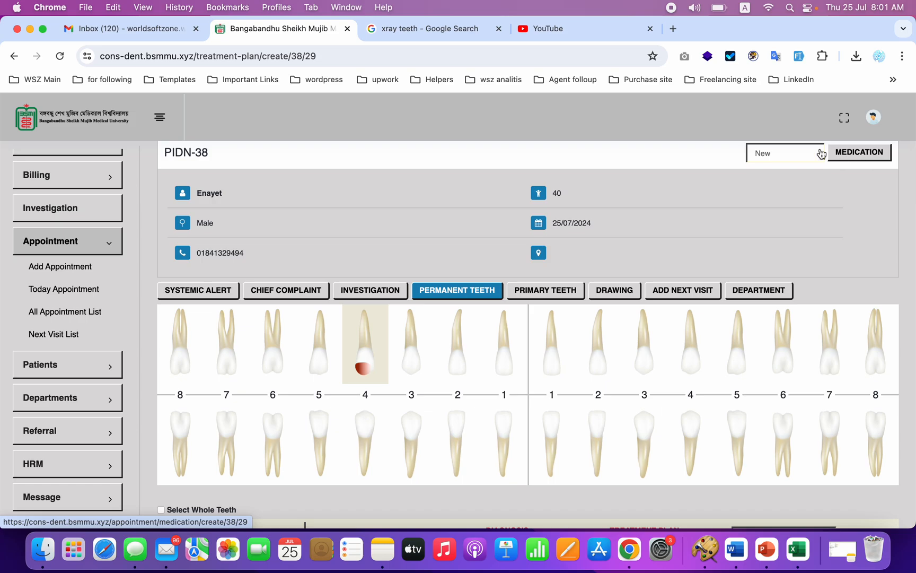
pyautogui.click(787, 155)
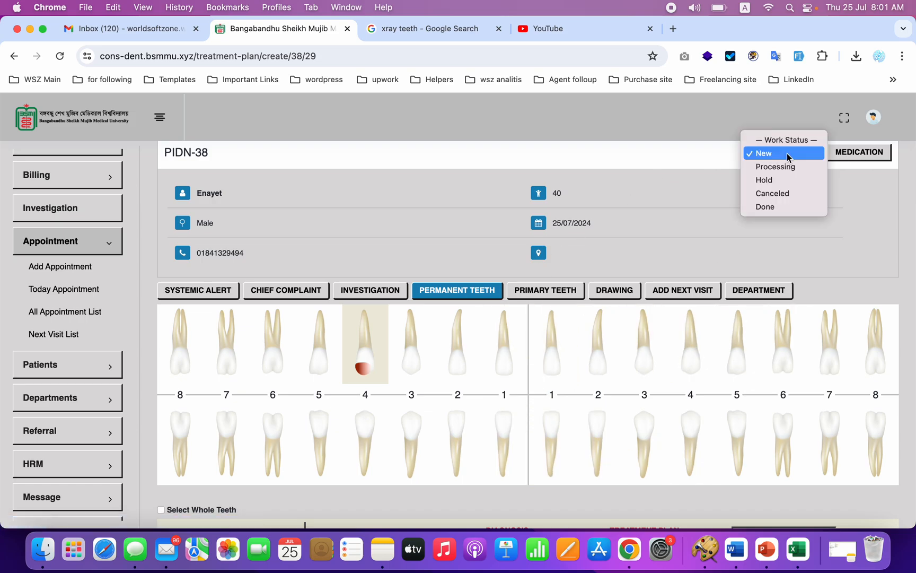
pyautogui.click(788, 167)
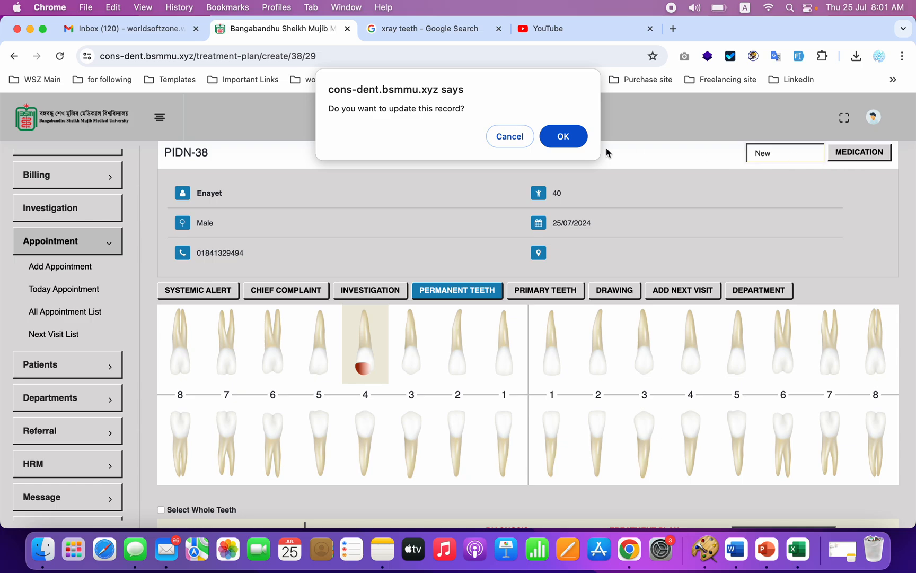
pyautogui.click(570, 135)
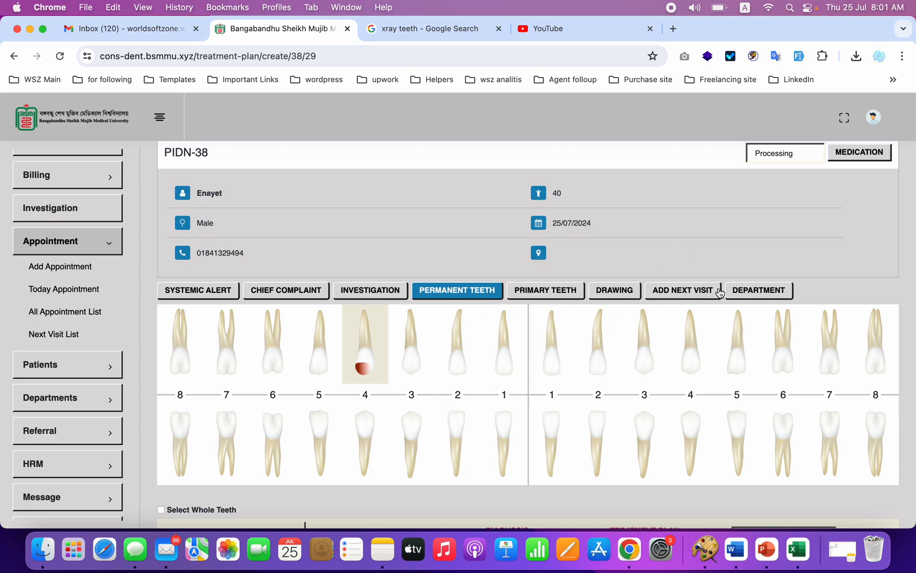
pyautogui.click(685, 296)
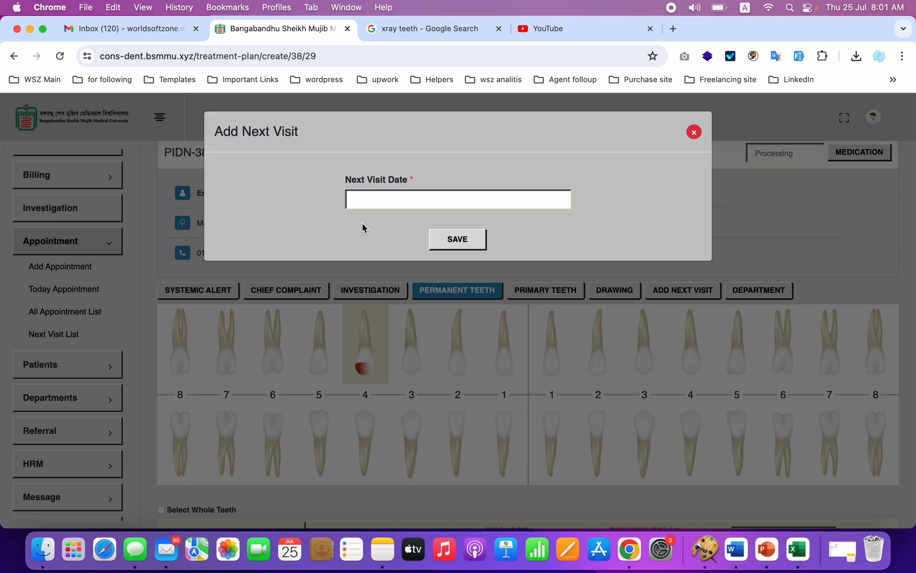
pyautogui.click(384, 207)
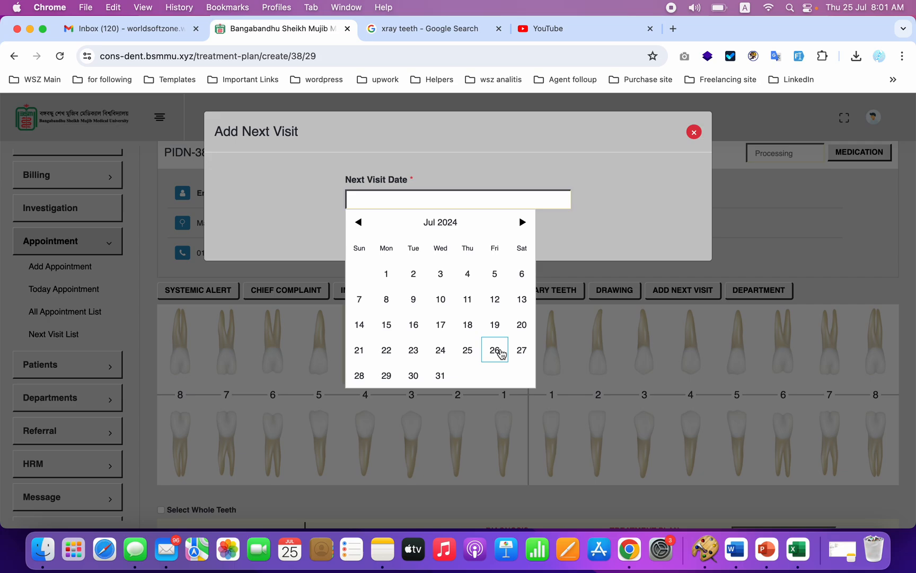
pyautogui.click(694, 134)
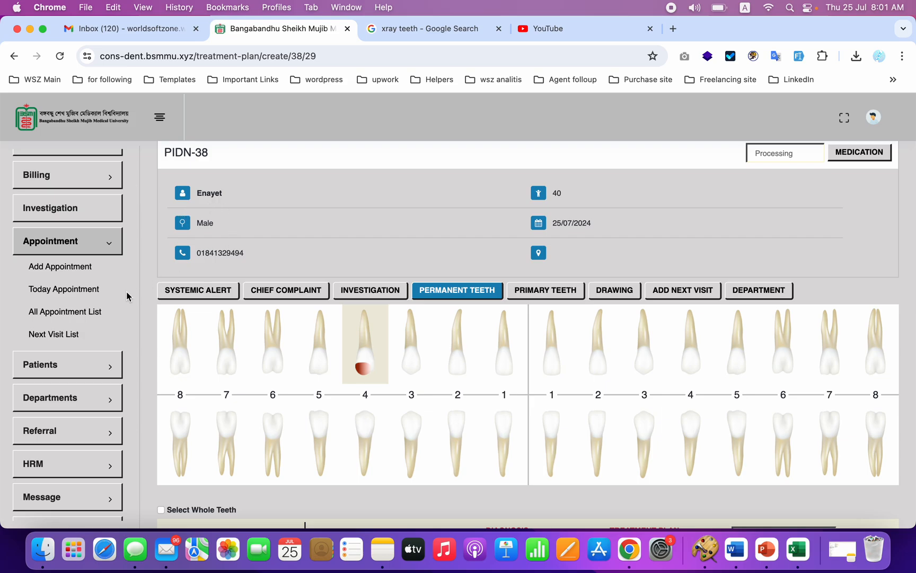
# Reopen the same patient's treatment plan from today's appointment list and expand the tooth 4 caries entry
pyautogui.click(74, 295)
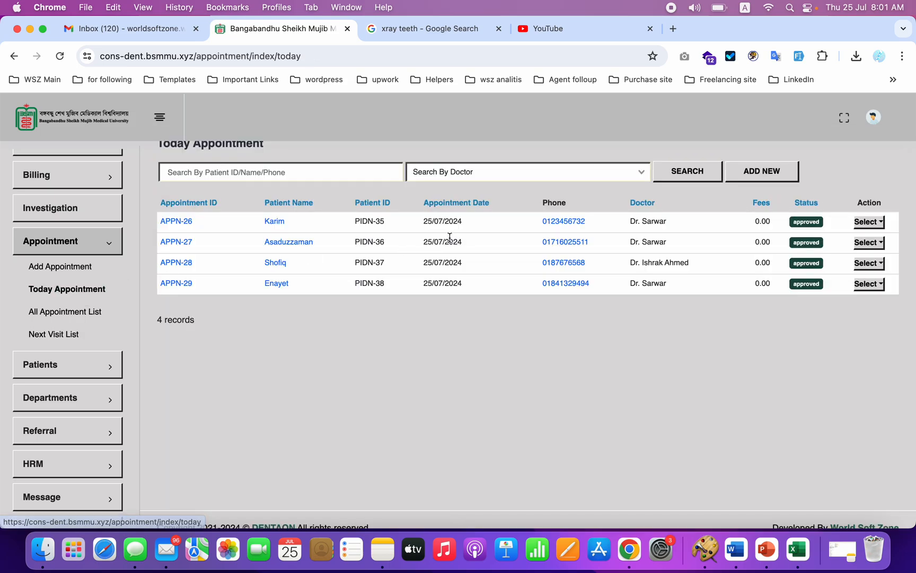
pyautogui.click(185, 284)
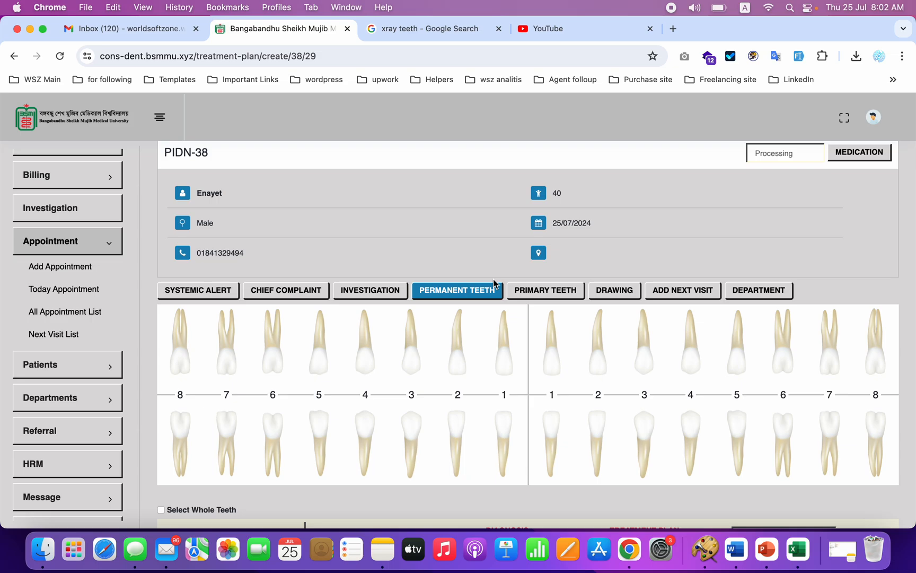
pyautogui.scroll(-5, 494, 284)
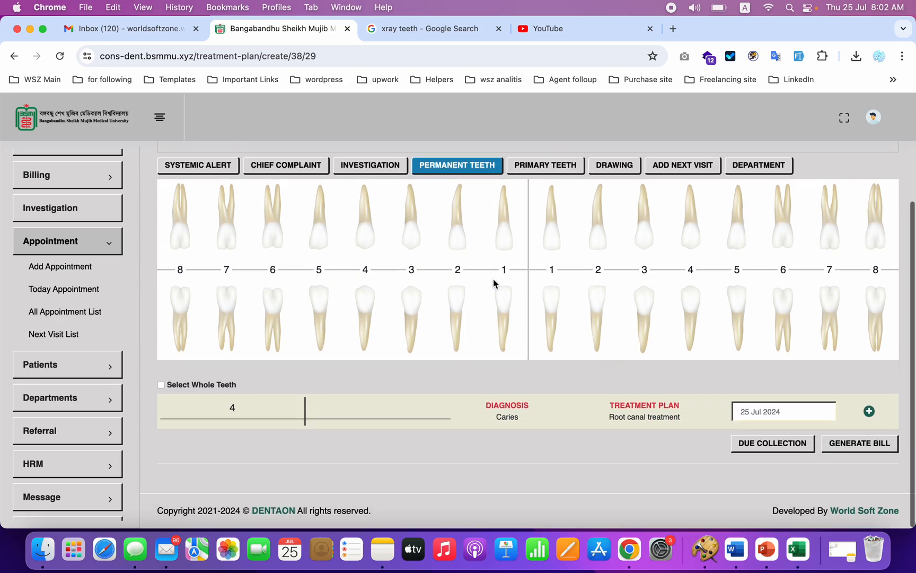
pyautogui.click(869, 412)
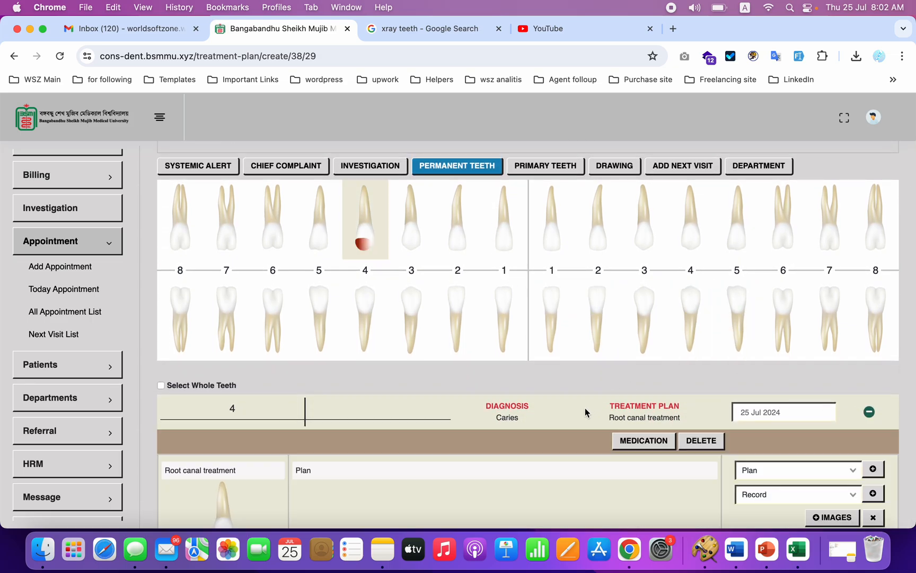
pyautogui.scroll(-4, 839, 358)
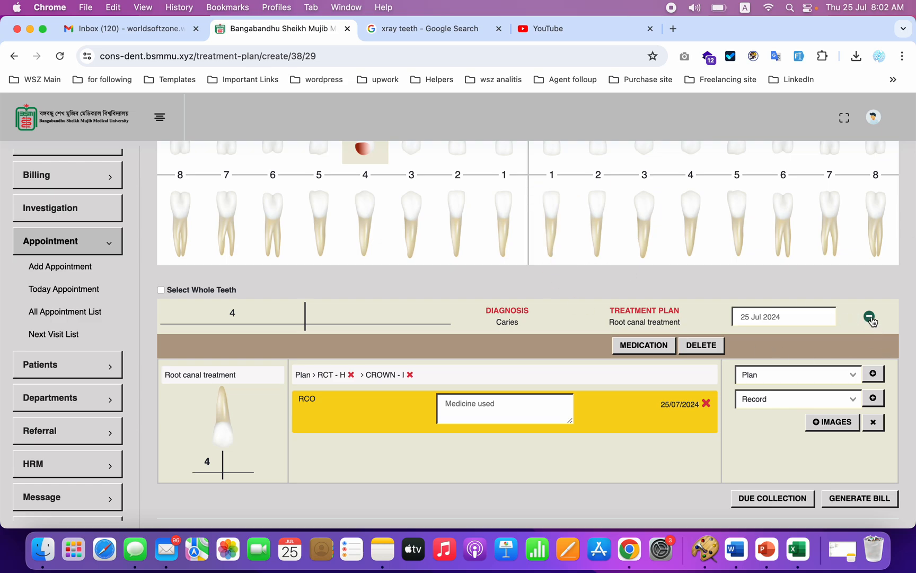
# Collapse and re-expand the tooth 4 entry to check its saved plan items and RCO record
pyautogui.click(870, 317)
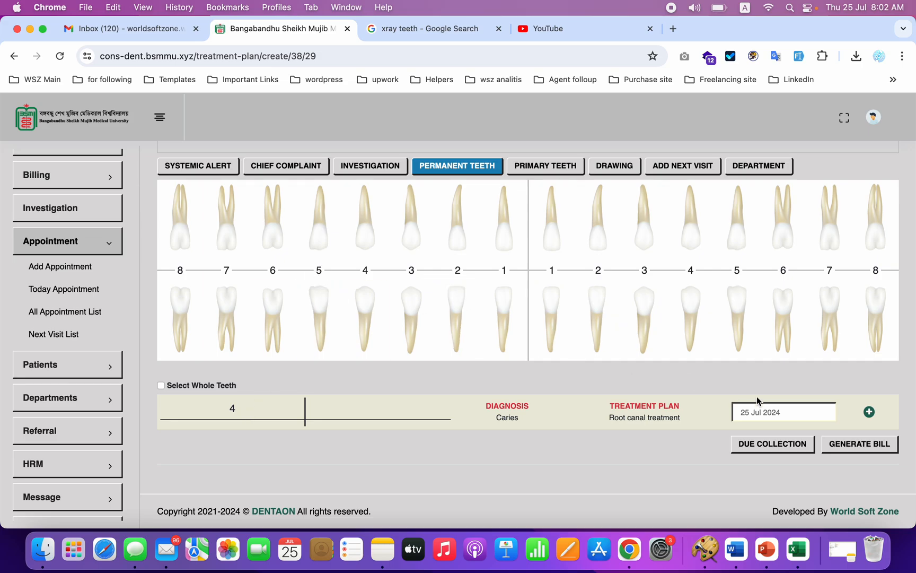
pyautogui.click(869, 412)
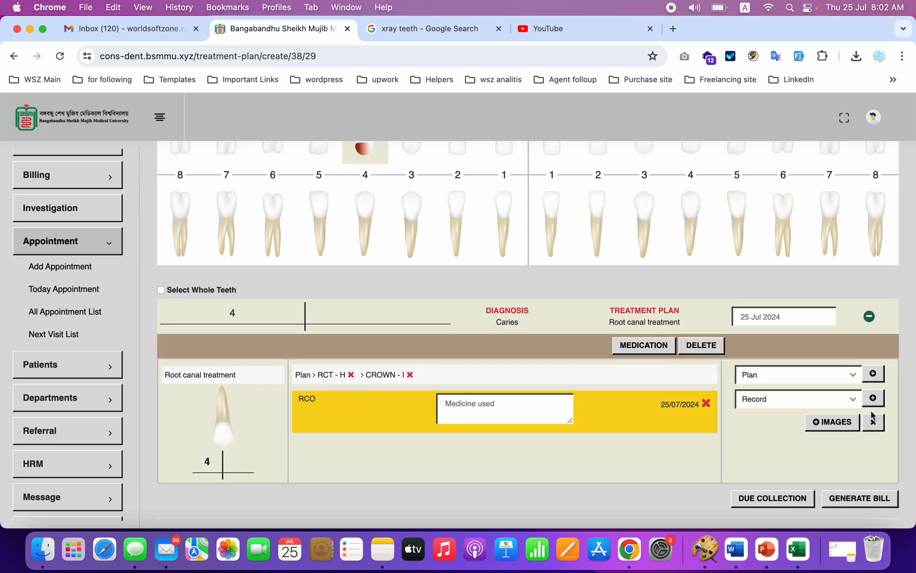
pyautogui.scroll(3, 566, 446)
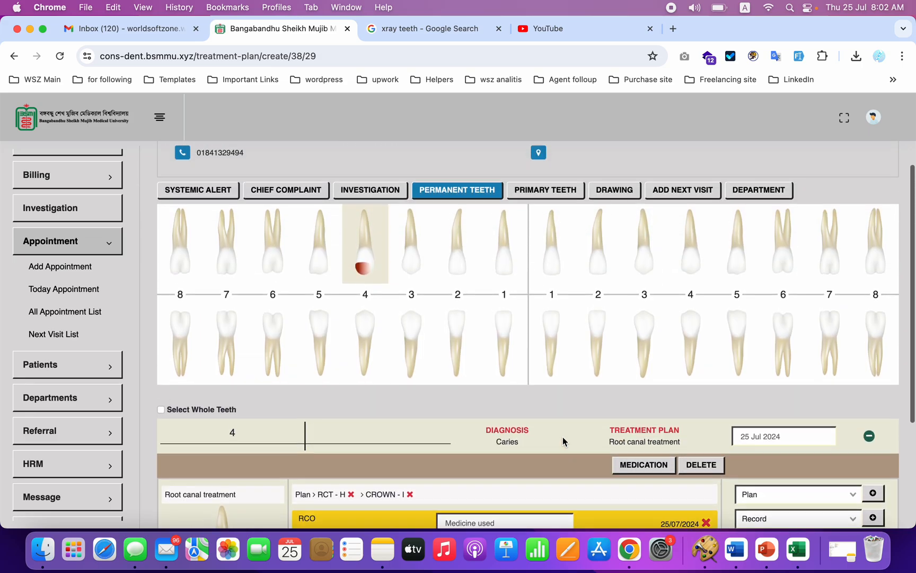
pyautogui.scroll(-3, 341, 404)
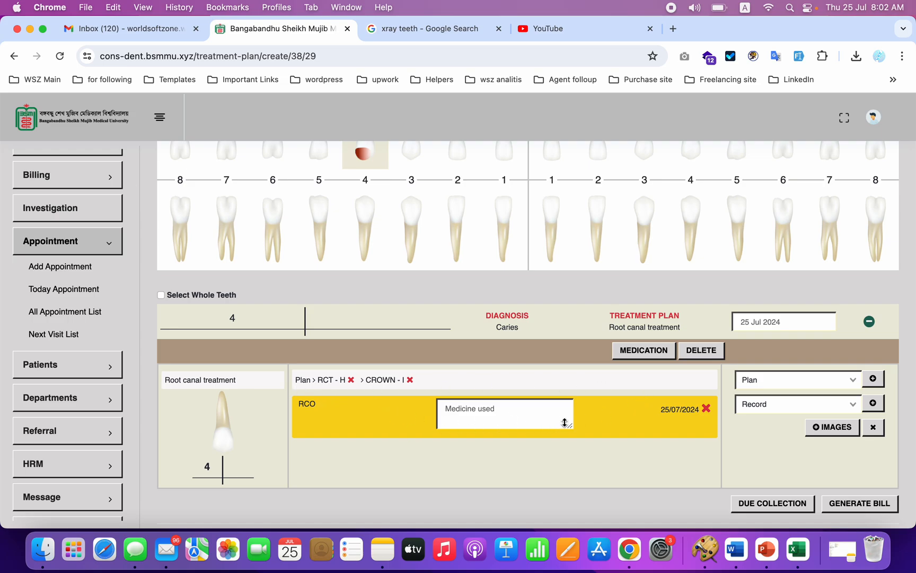
# Add a next visit dated 26 Jul 2024 for the patient and save it
pyautogui.scroll(3, 529, 434)
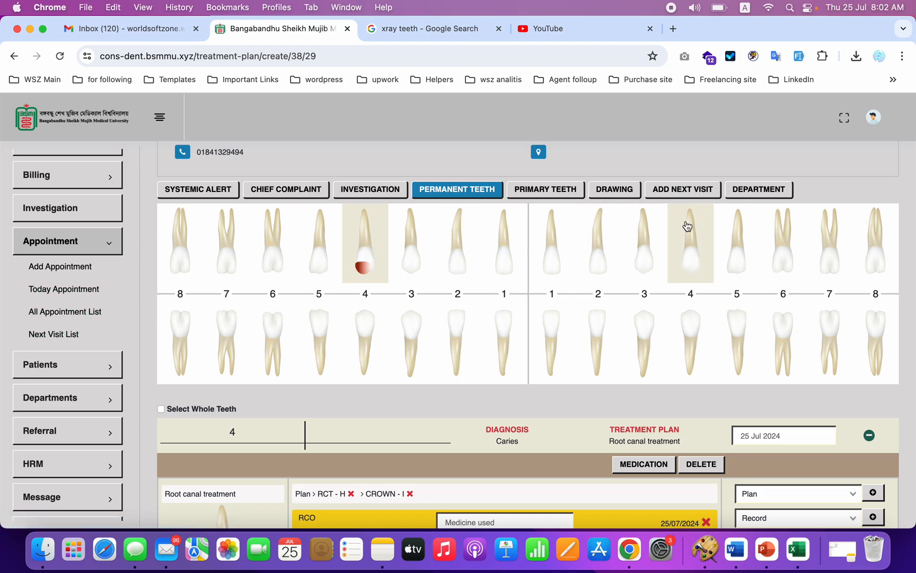
pyautogui.click(684, 189)
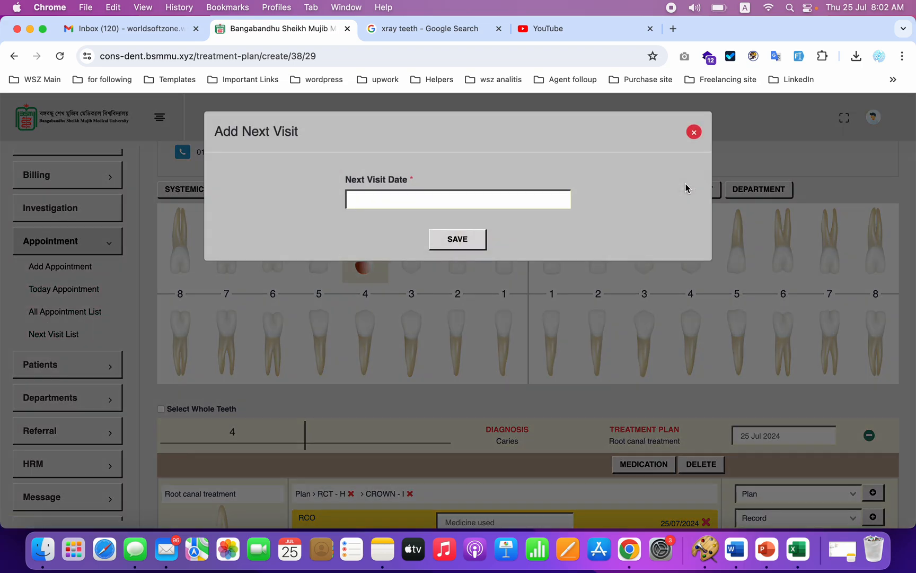
pyautogui.click(433, 207)
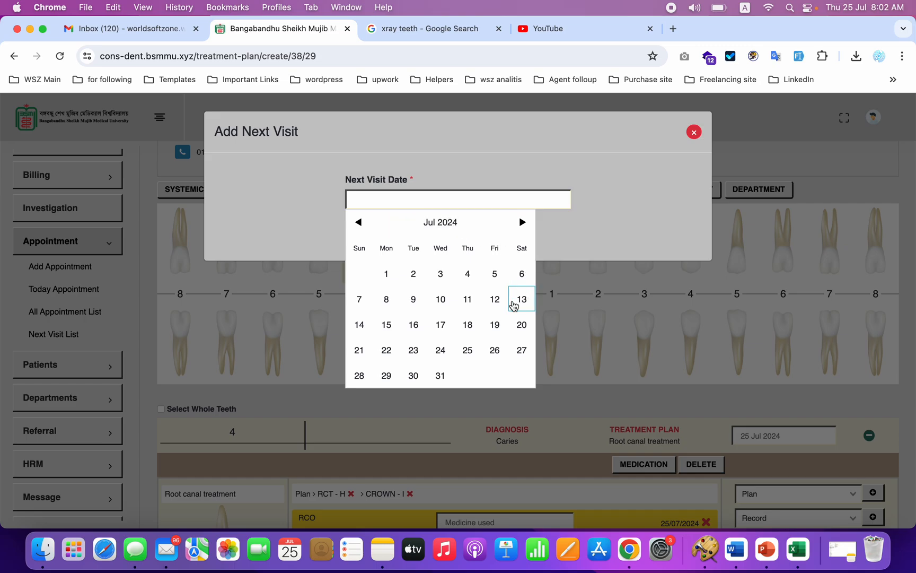
pyautogui.click(499, 350)
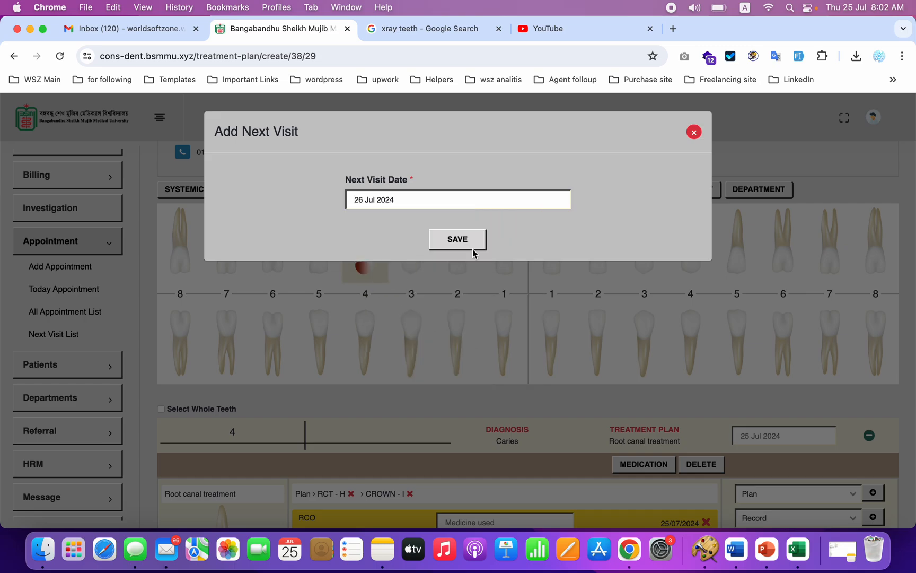
pyautogui.click(455, 244)
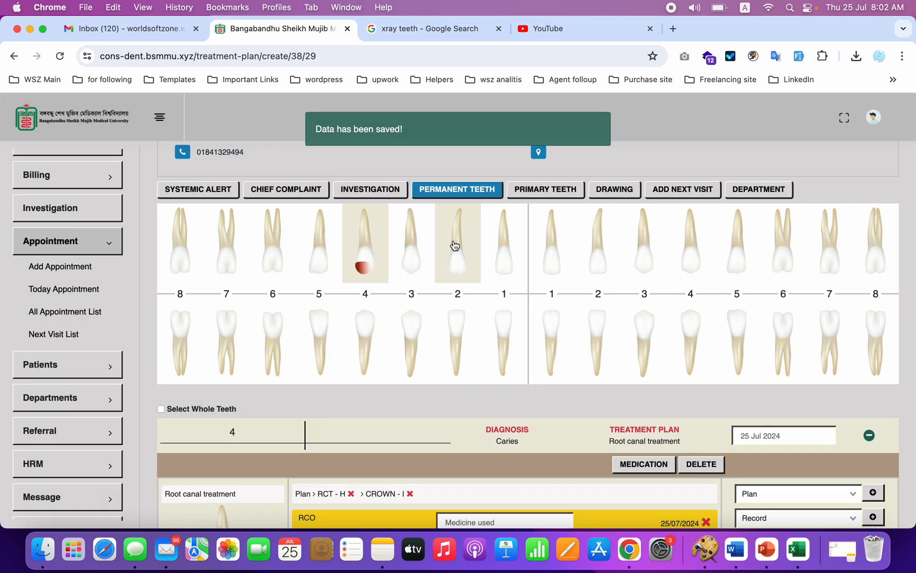
# Compare today's appointment list with the next visit list to check where the rescheduled patient is listed
pyautogui.click(78, 291)
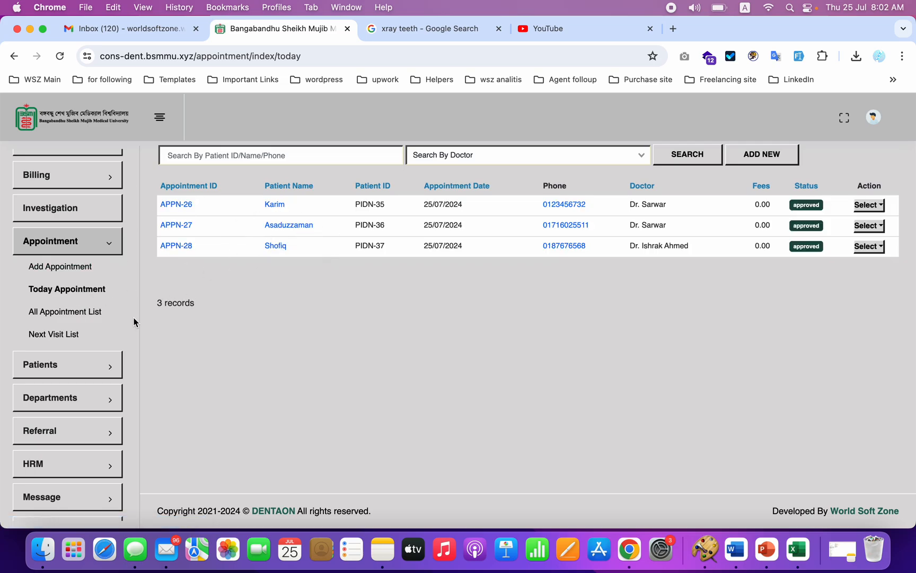
pyautogui.click(61, 337)
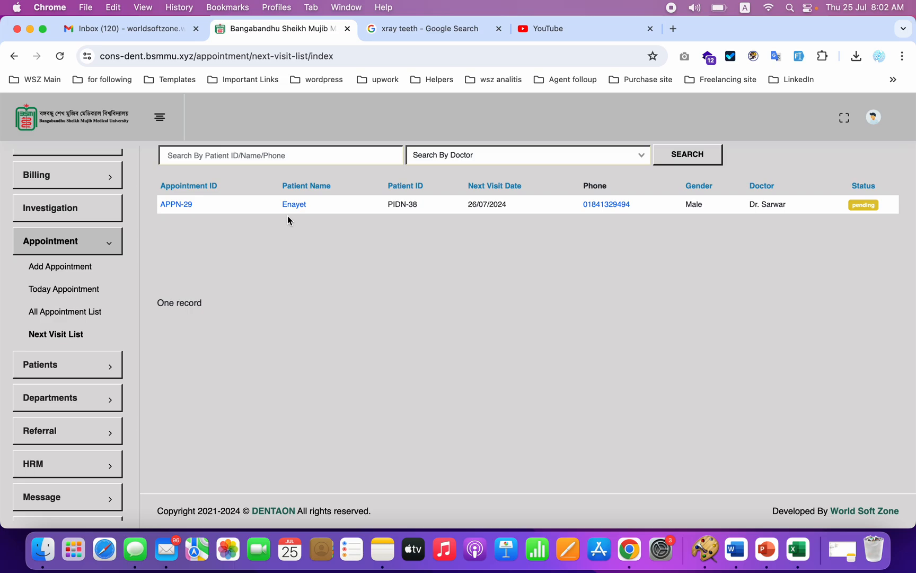
pyautogui.click(60, 287)
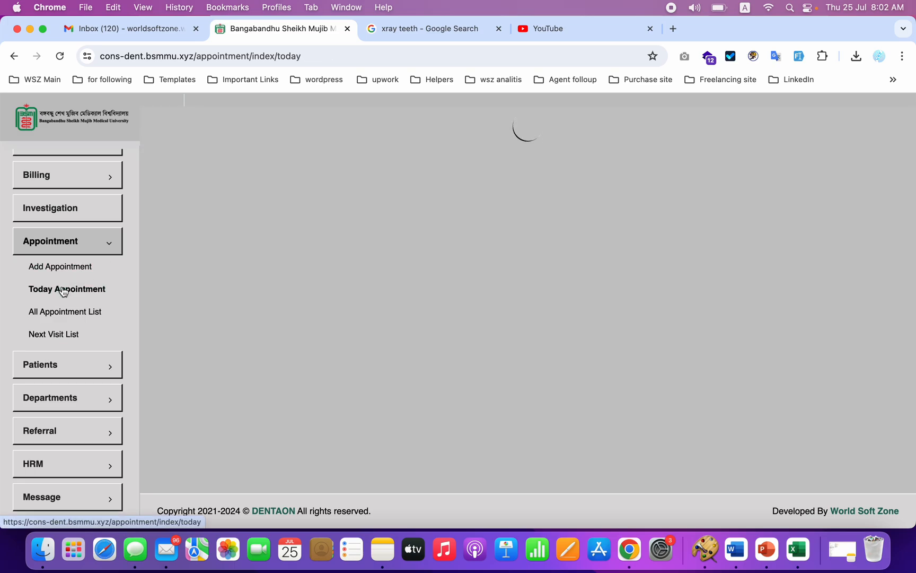
pyautogui.click(82, 339)
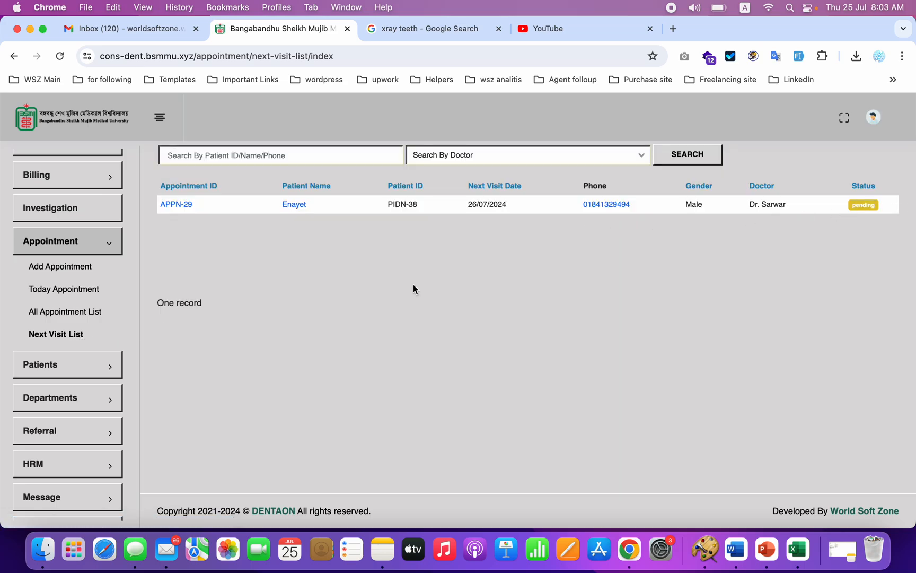
pyautogui.click(62, 290)
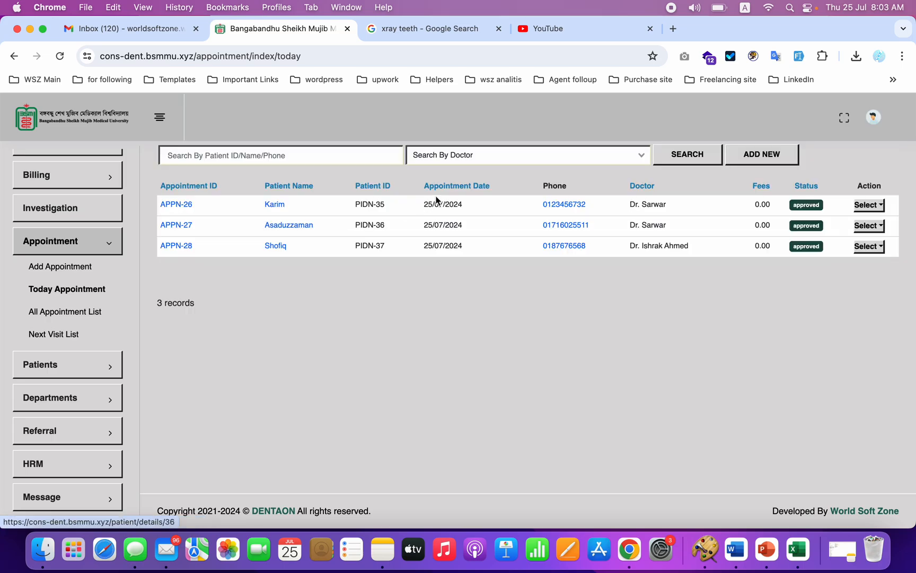
# Compare the full appointment list with the next visit list and check the doctor filter options for next visits
pyautogui.click(74, 318)
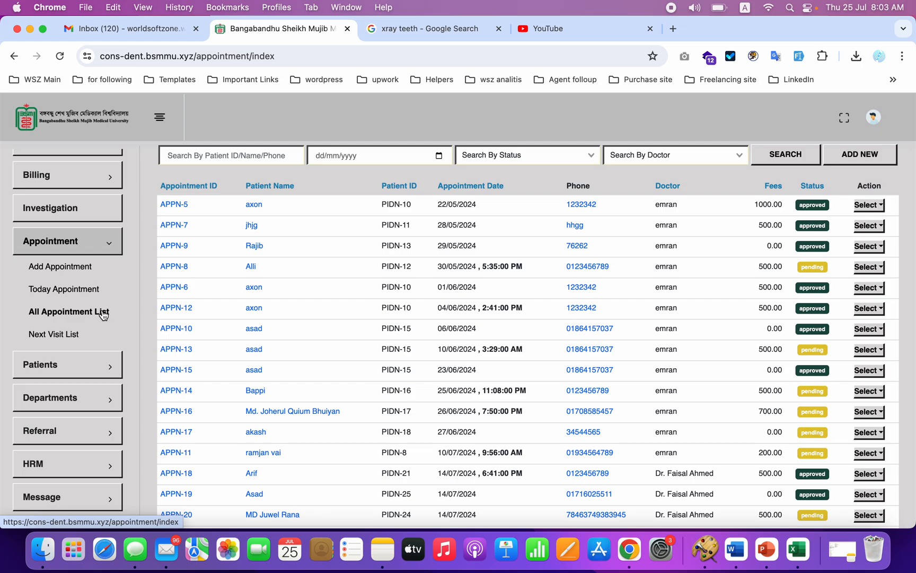
pyautogui.click(47, 338)
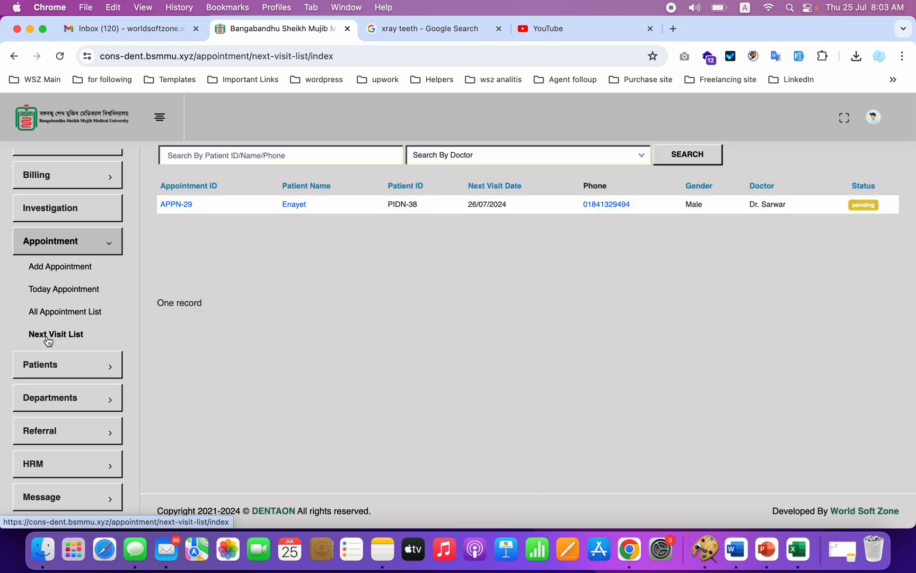
pyautogui.click(485, 155)
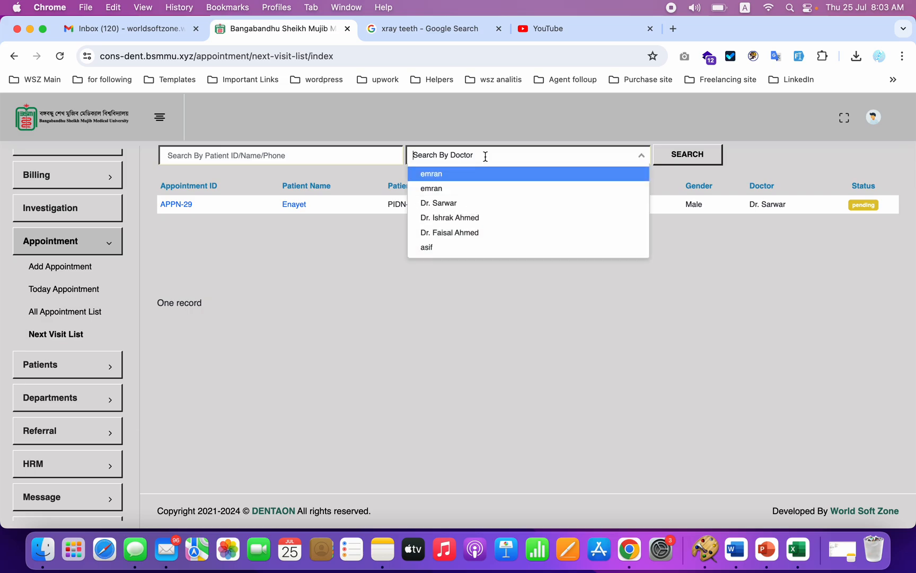
pyautogui.click(308, 286)
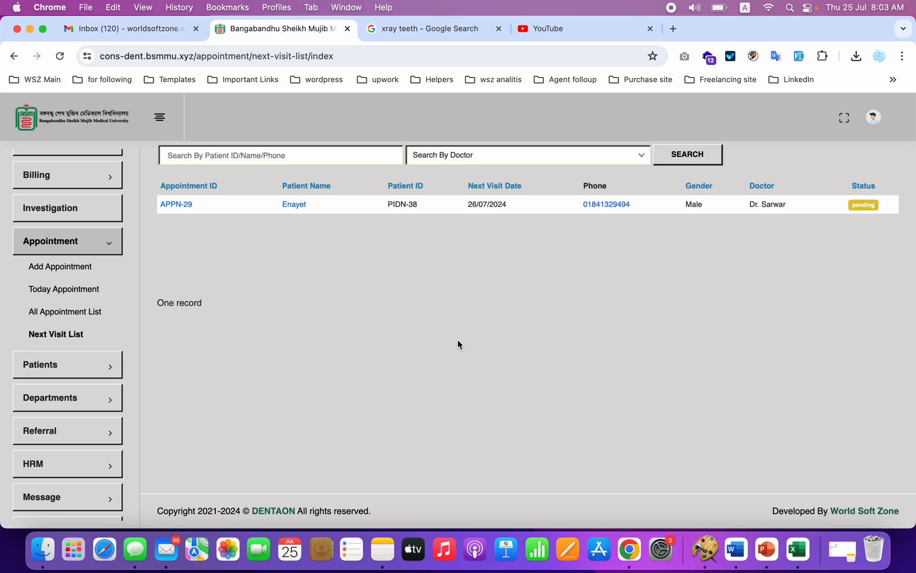
pyautogui.click(63, 311)
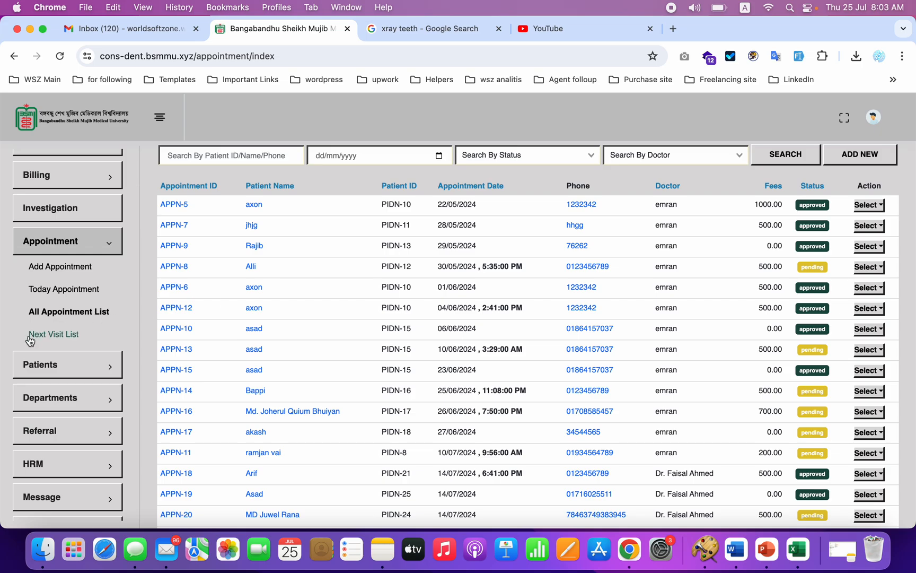
pyautogui.click(53, 334)
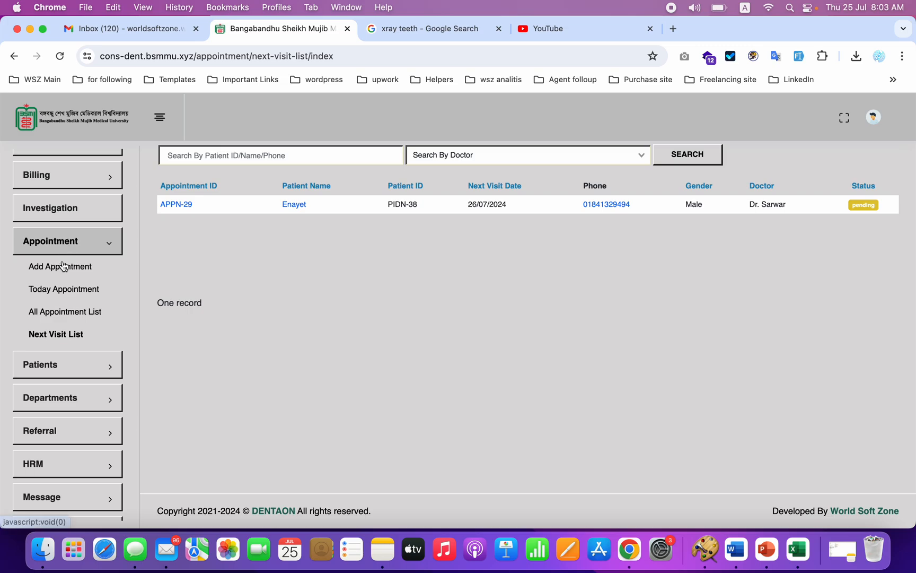
# Open the newest patient's profile from the patient list and review its overview down to the charges
pyautogui.click(61, 365)
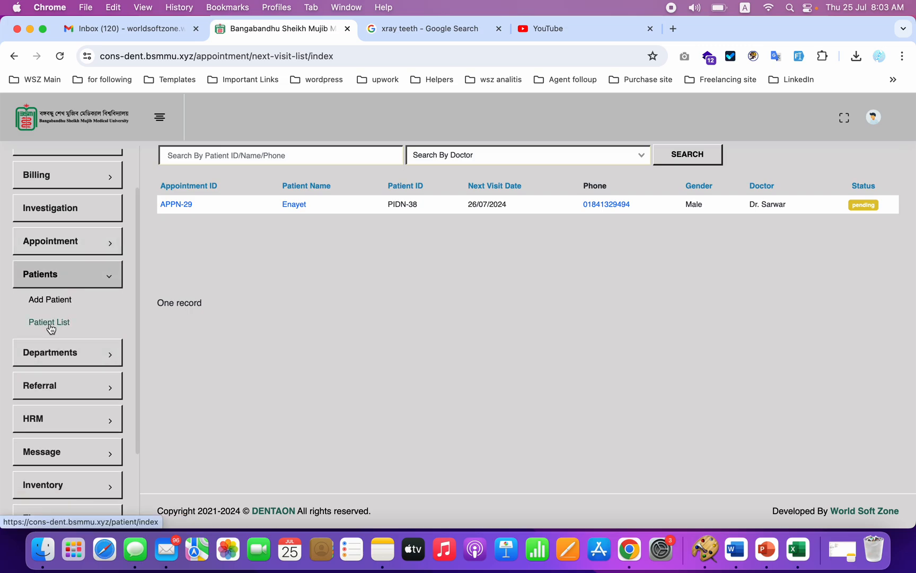
pyautogui.click(52, 322)
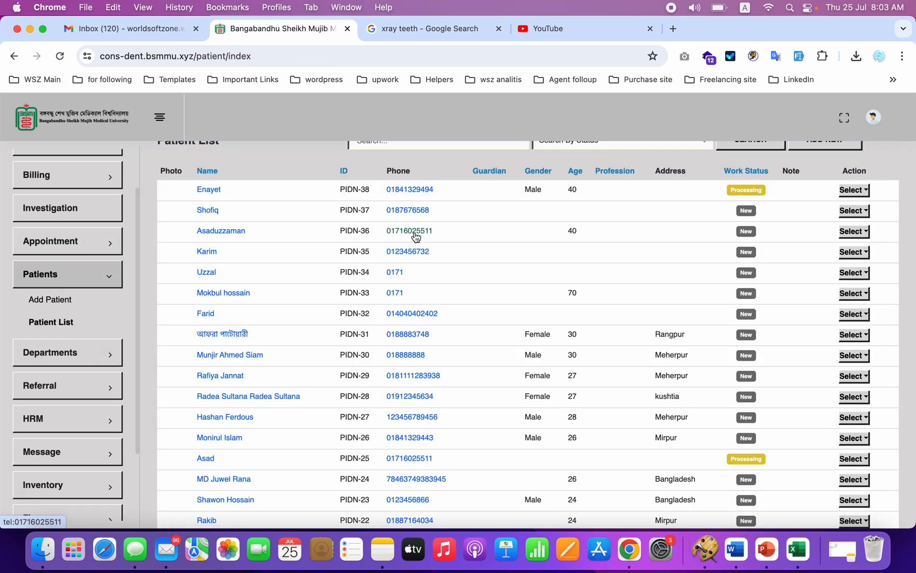
pyautogui.click(211, 194)
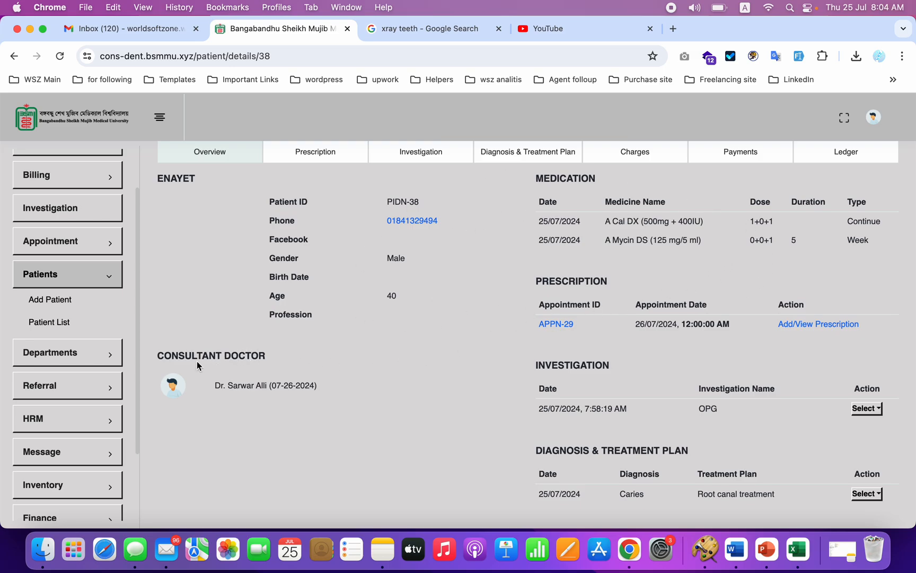
pyautogui.click(320, 388)
pyautogui.scroll(1, 520, 311)
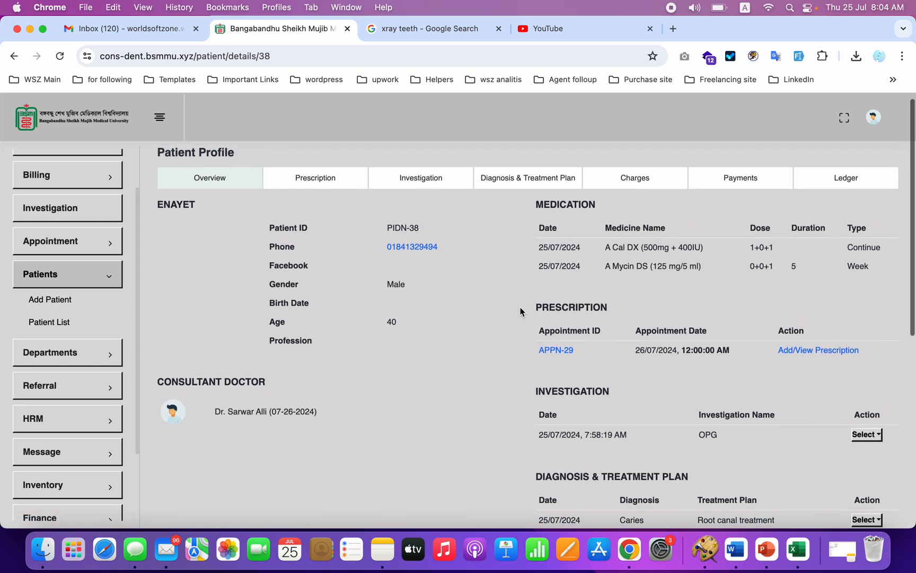
pyautogui.scroll(1, 520, 312)
pyautogui.scroll(-5, 712, 391)
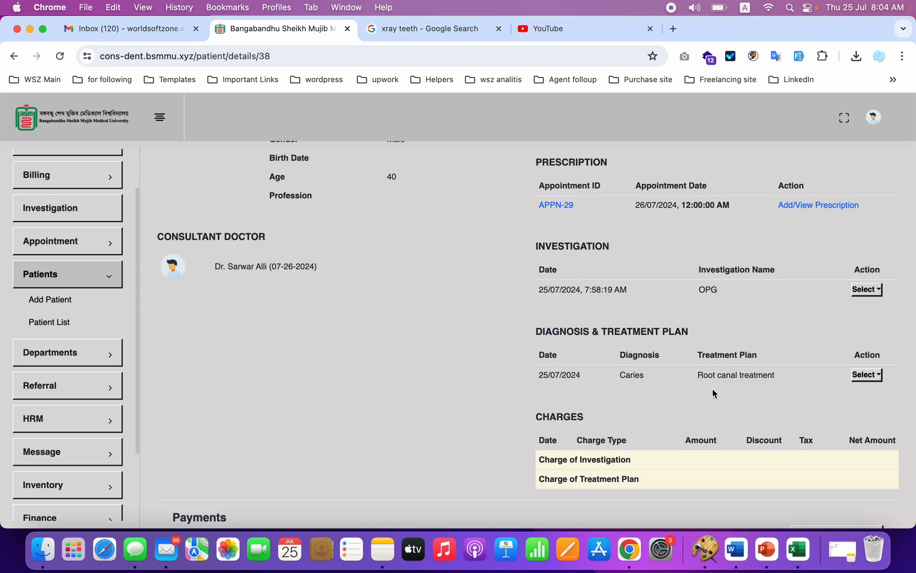
# View the record details of the root canal treatment from the profile overview, and close them
pyautogui.click(867, 376)
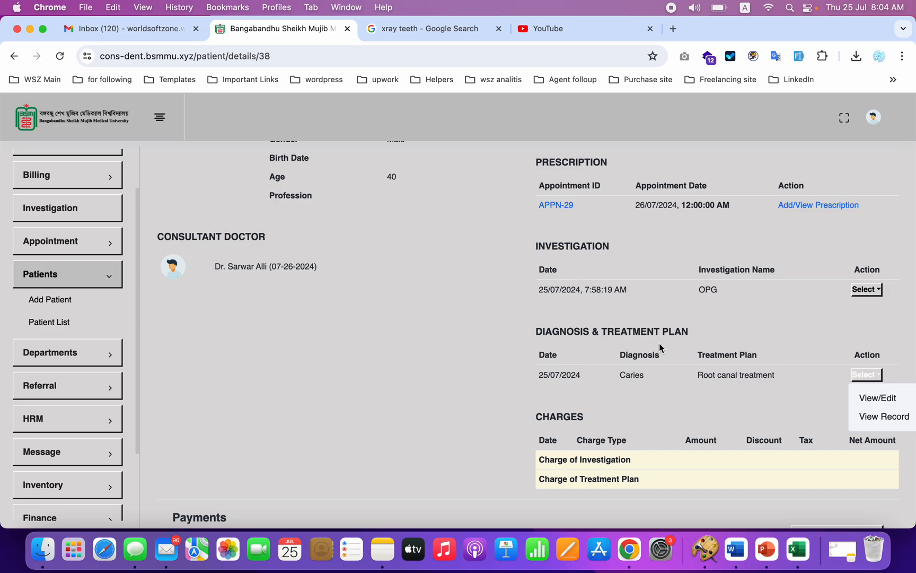
pyautogui.click(884, 418)
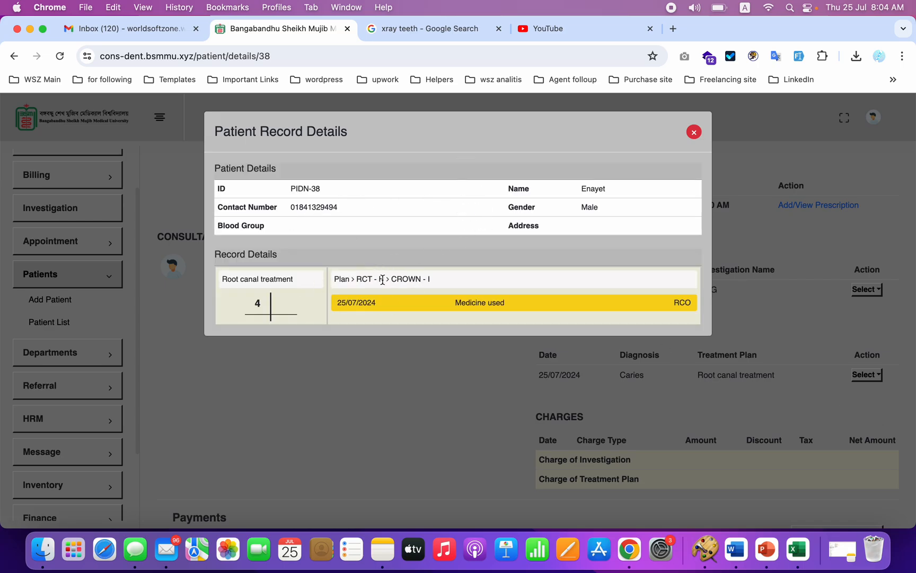
pyautogui.scroll(-3, 506, 304)
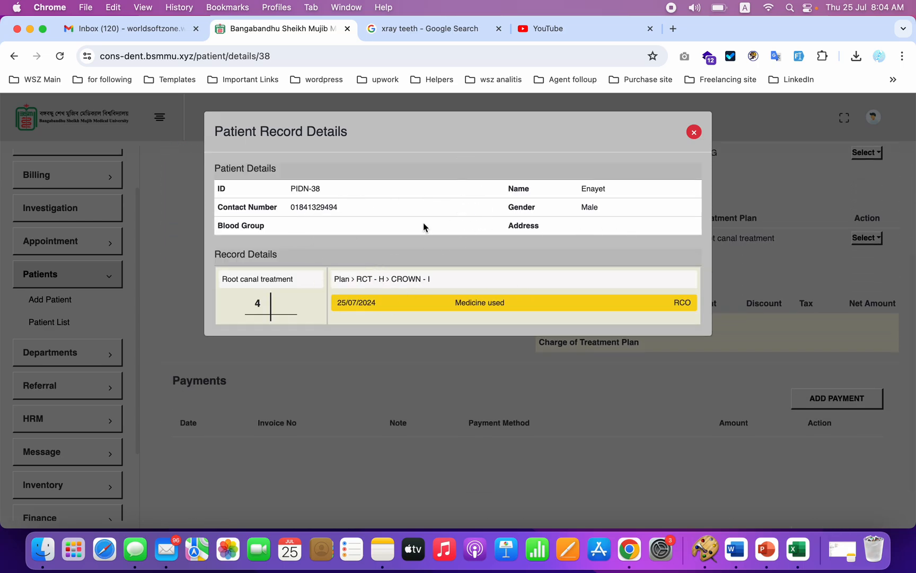
pyautogui.click(693, 133)
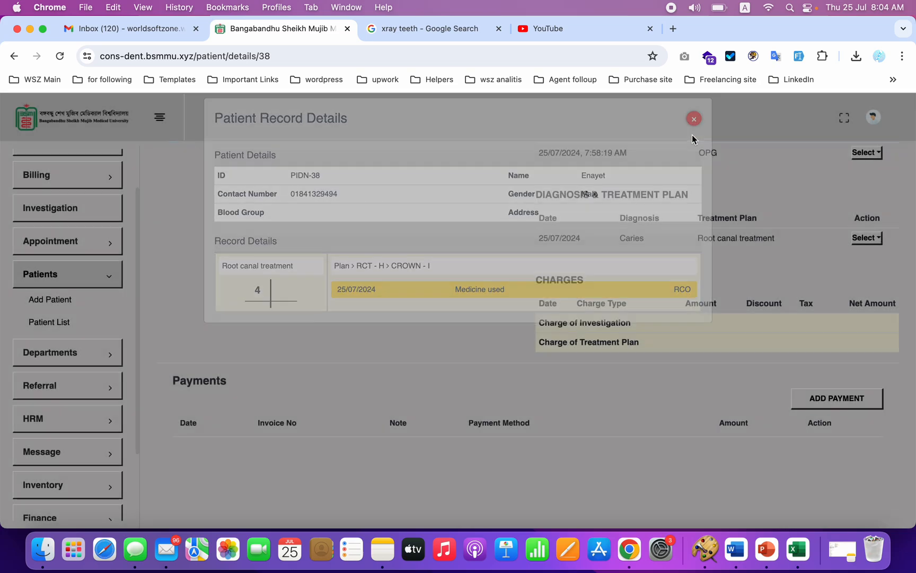
# Check the patient's prescription for the 26/07/2024 appointment, followed by the patient's ledger and charges
pyautogui.scroll(5, 716, 160)
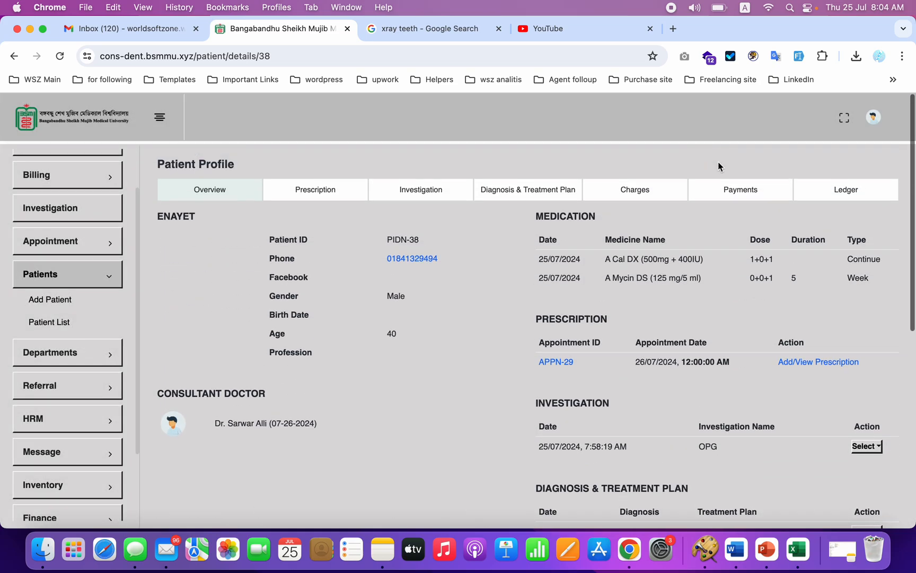
pyautogui.click(834, 366)
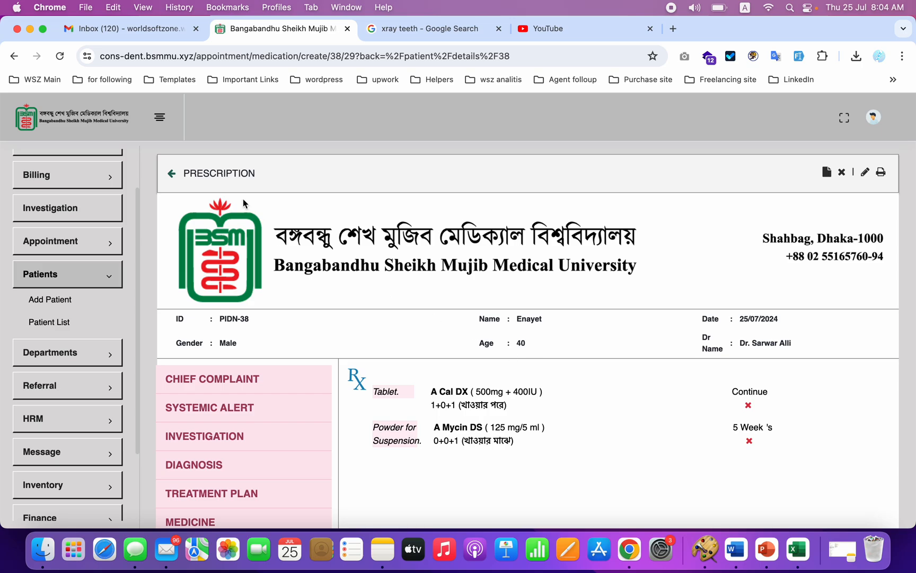
pyautogui.click(173, 176)
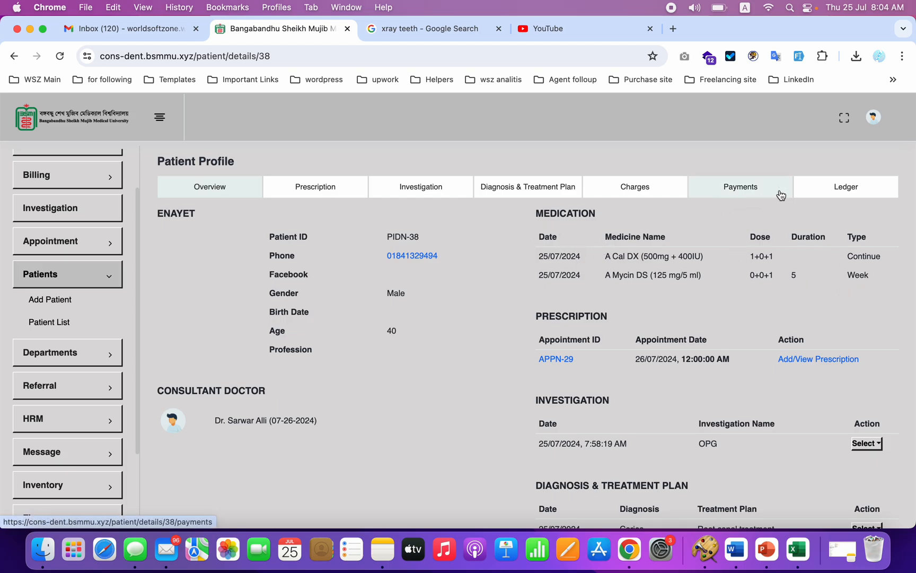
pyautogui.click(815, 198)
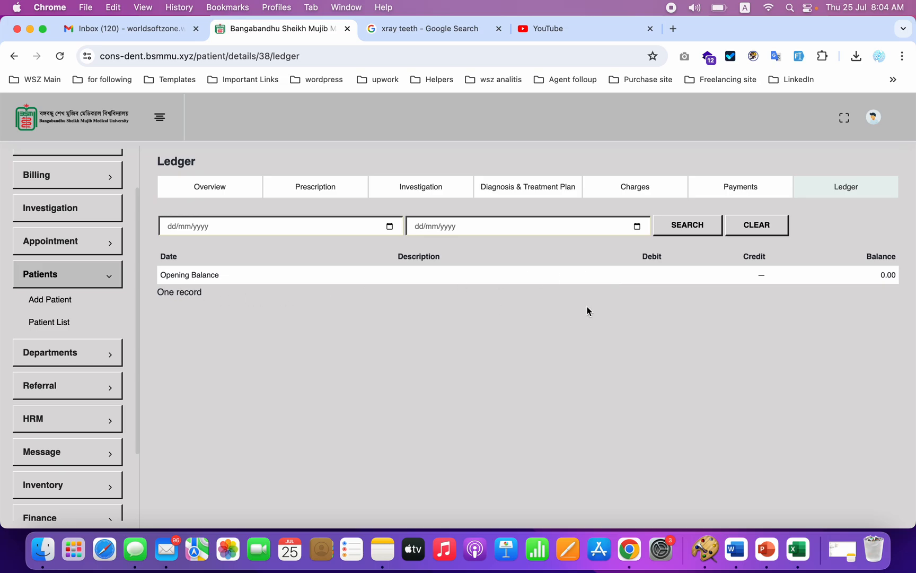
pyautogui.click(646, 189)
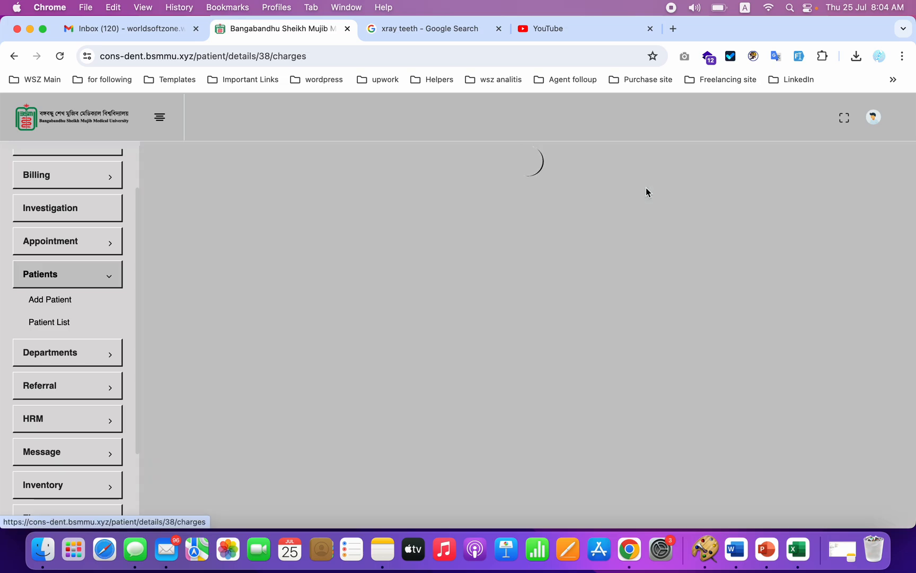
# View the caries record details from the patient's Diagnosis & Treatment Plan page, and close them
pyautogui.click(534, 190)
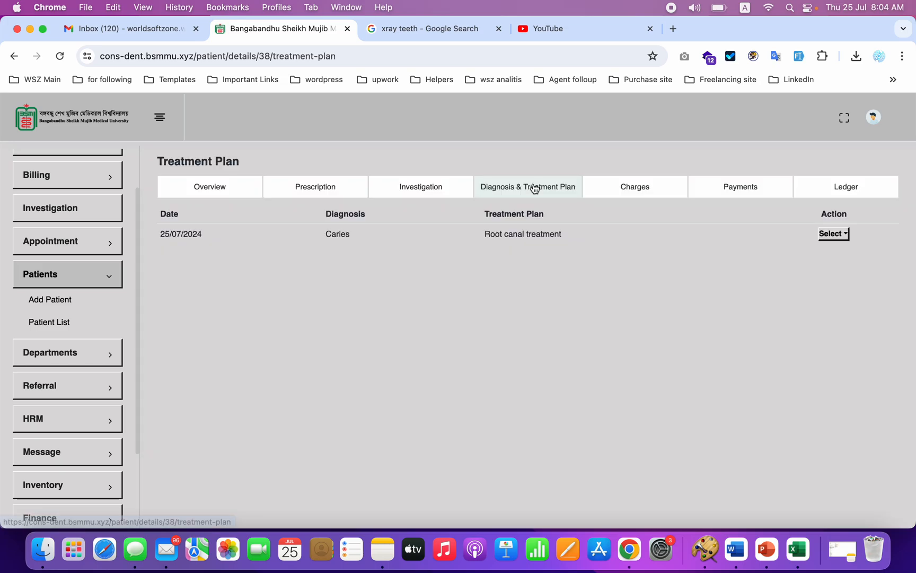
pyautogui.click(828, 237)
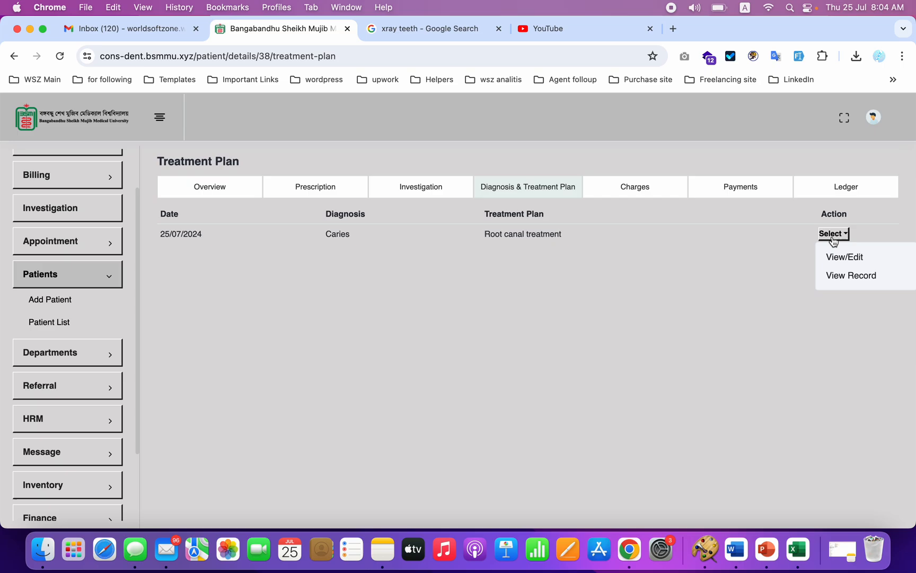
pyautogui.click(847, 284)
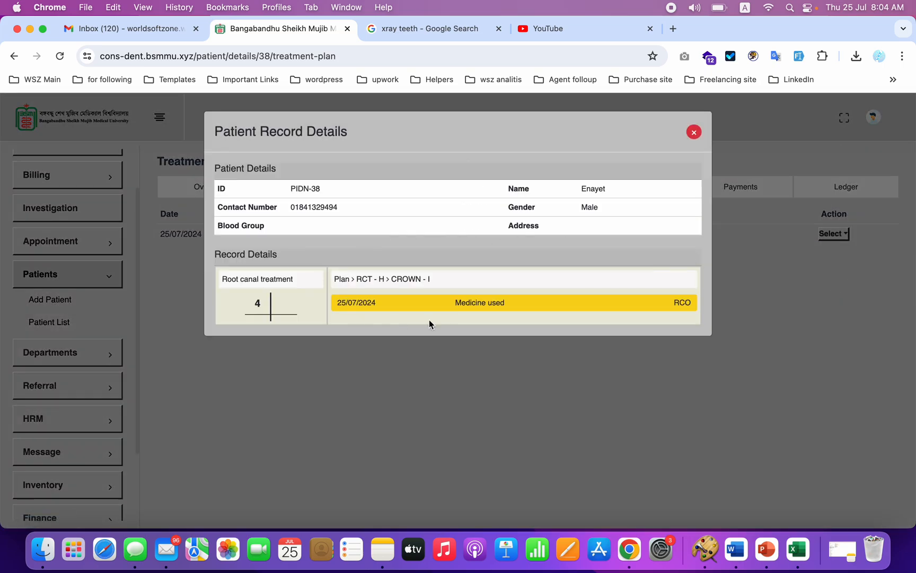
pyautogui.click(693, 132)
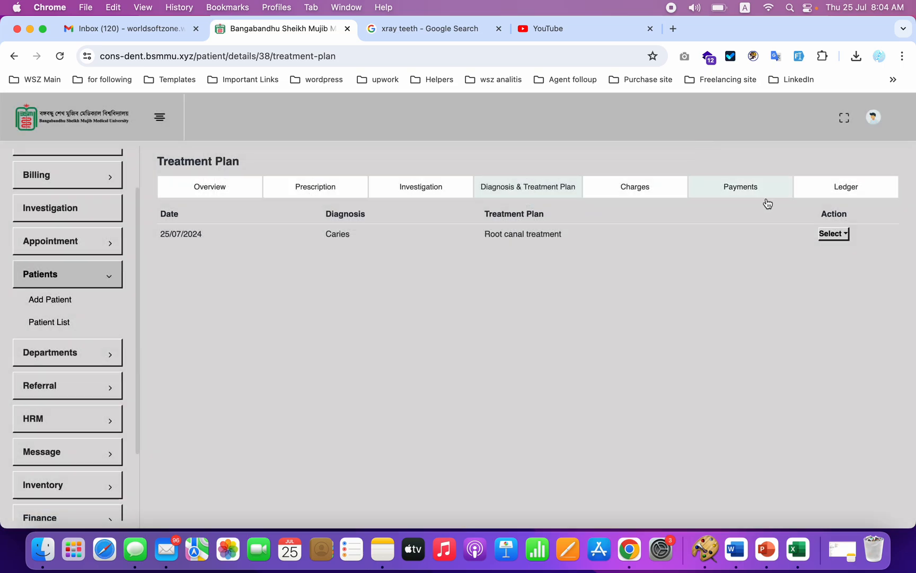
# Open the caries treatment plan in View/Edit mode, examine the expanded tooth 4 entry, and return to the plan list
pyautogui.click(827, 236)
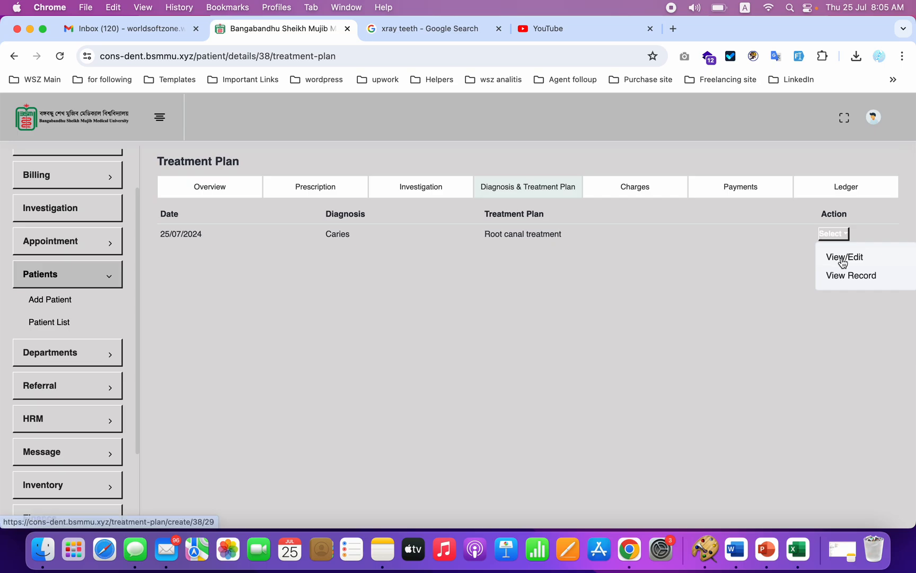
pyautogui.click(840, 259)
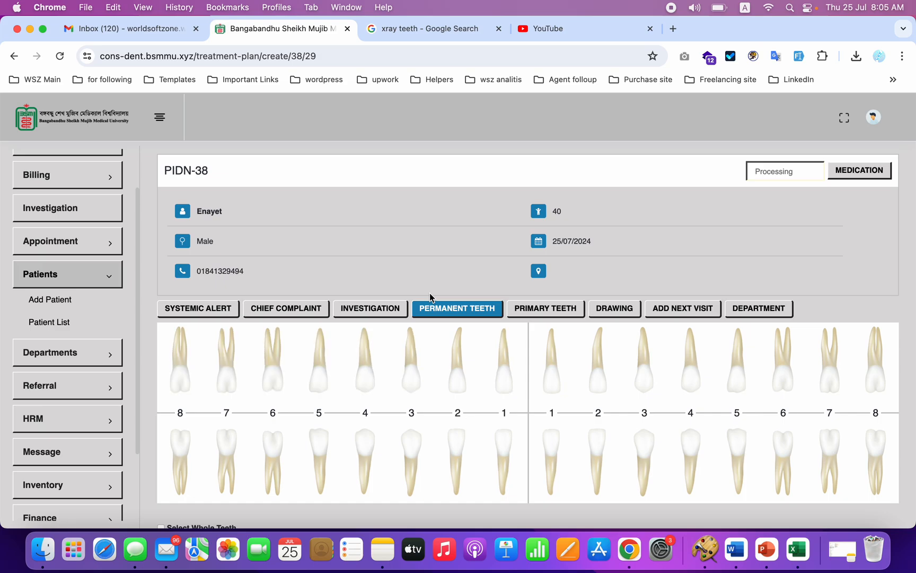
pyautogui.scroll(-5, 430, 297)
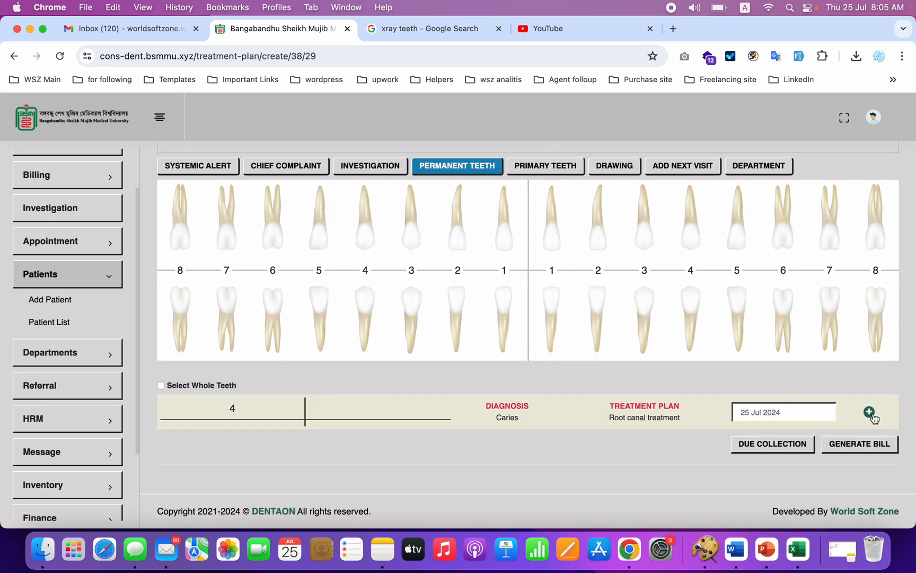
pyautogui.click(868, 410)
pyautogui.scroll(-5, 481, 484)
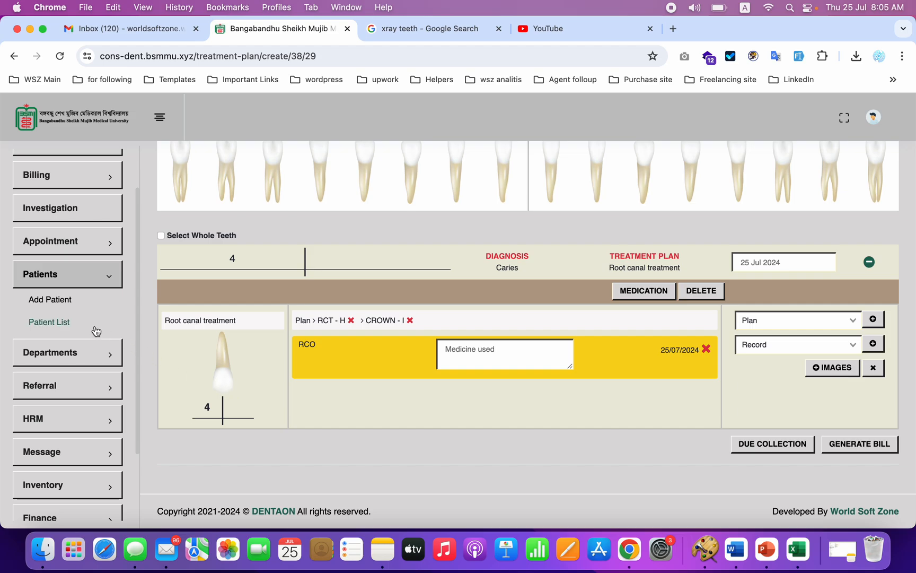
pyautogui.scroll(10, 347, 323)
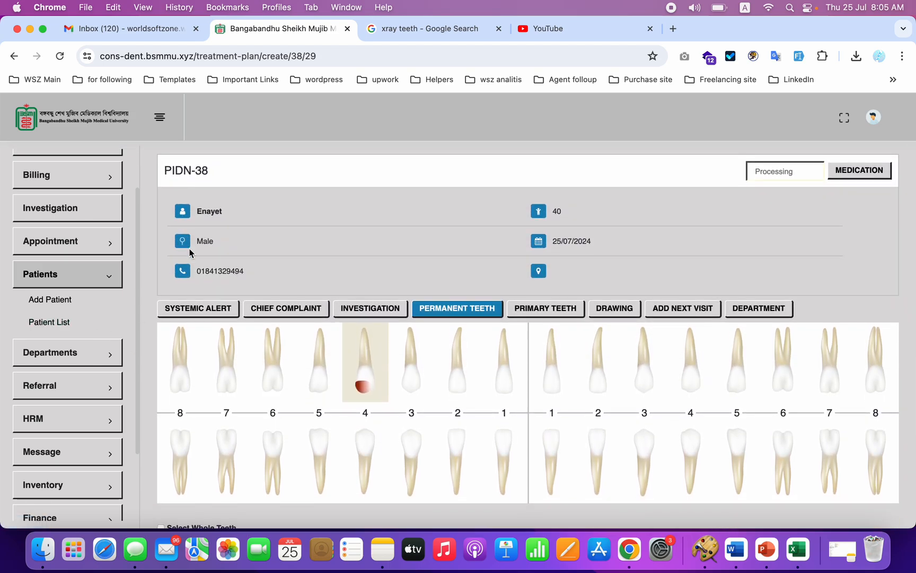
pyautogui.click(14, 56)
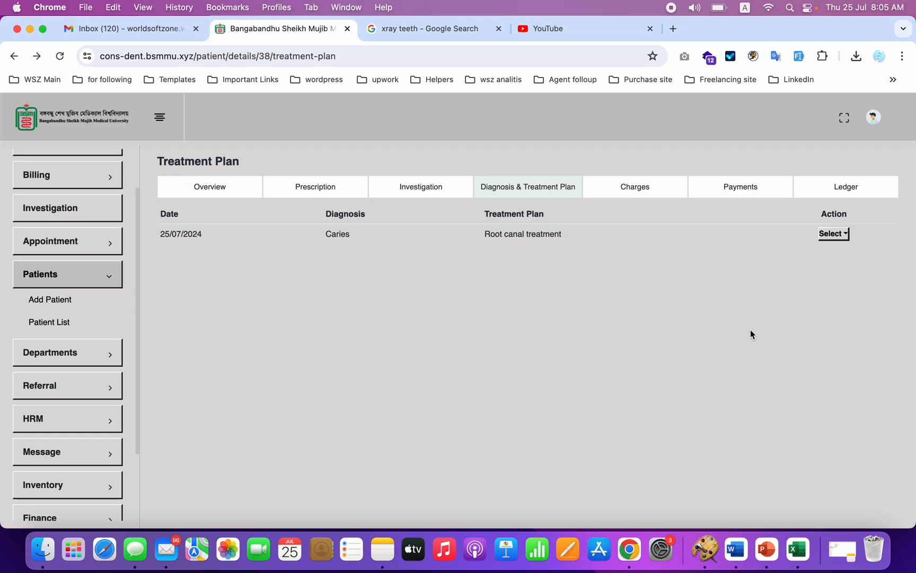
# Revisit the profile overview, and check the root canal treatment's record once more from the treatment plan list
pyautogui.click(237, 191)
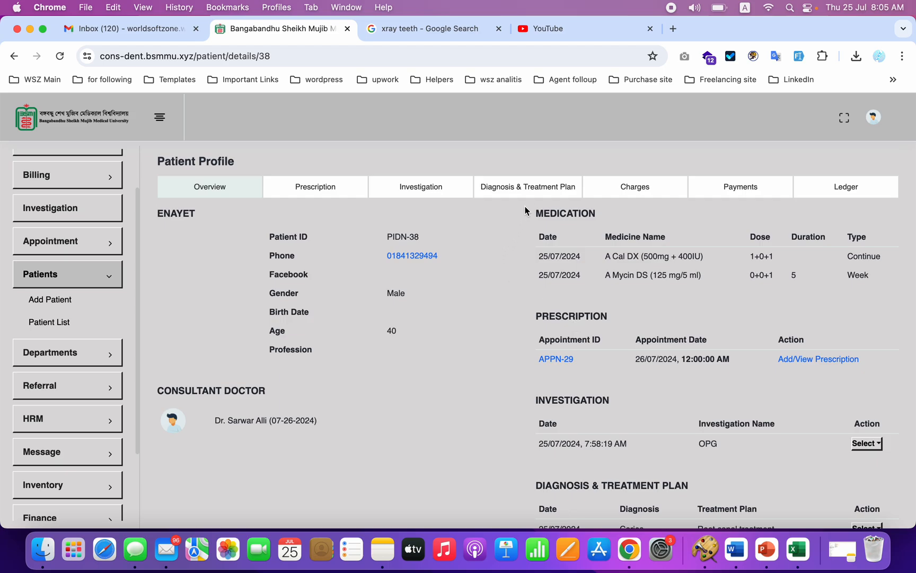
pyautogui.click(543, 197)
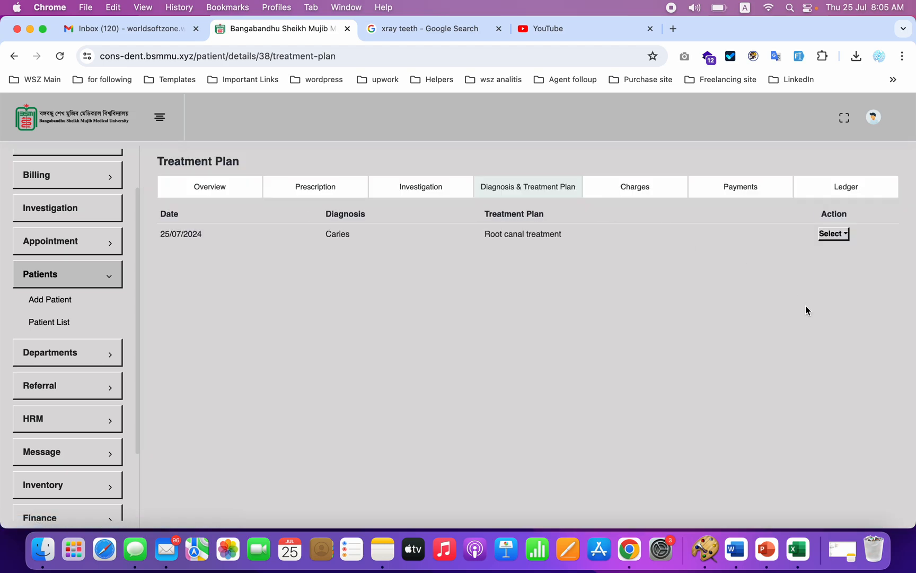
pyautogui.click(840, 236)
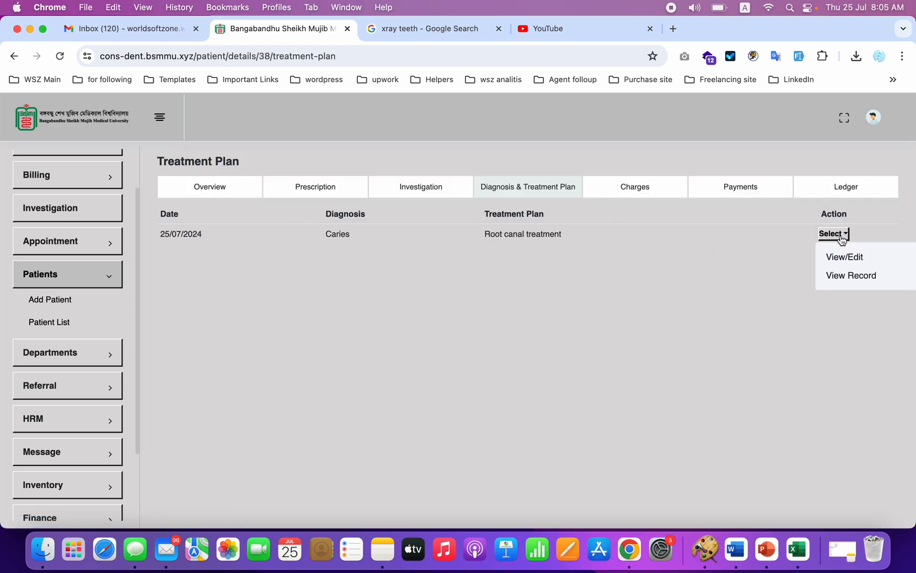
pyautogui.click(847, 276)
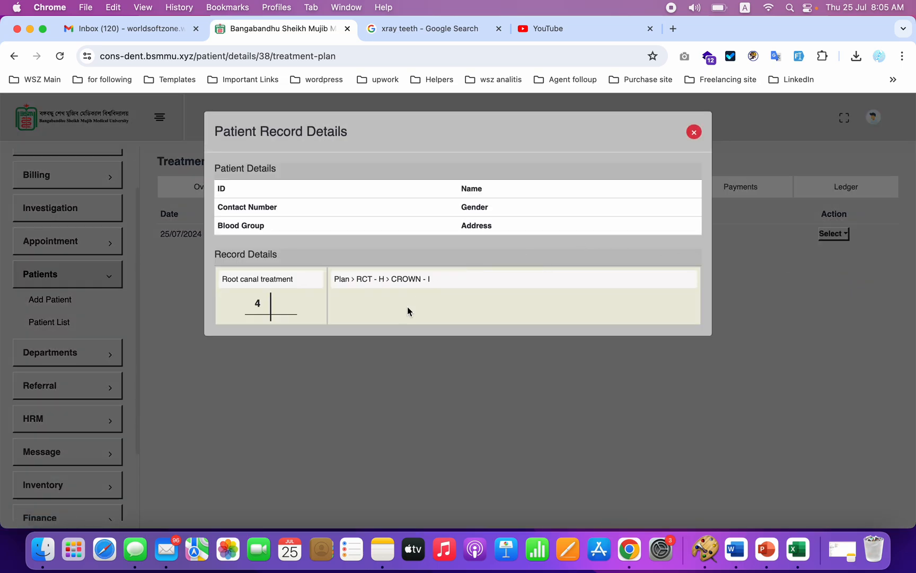
pyautogui.click(693, 133)
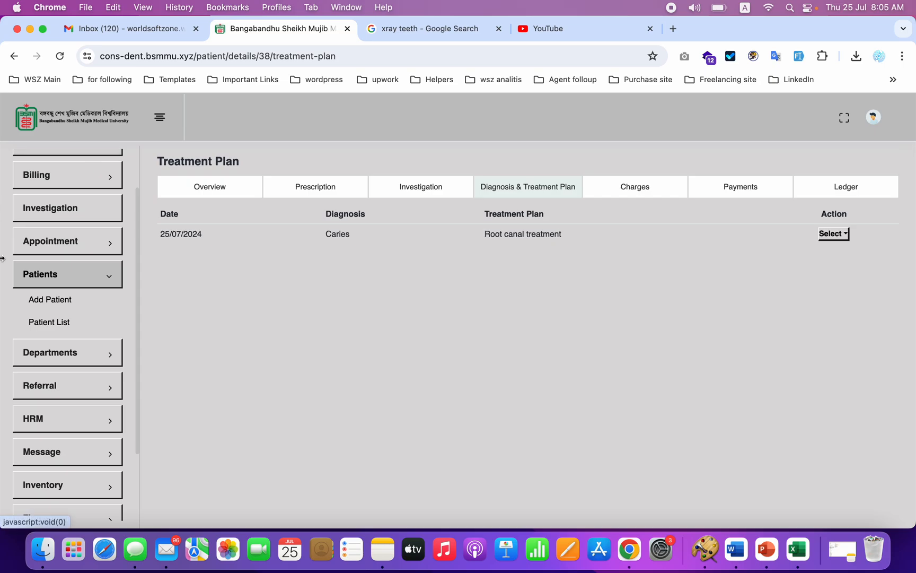
# Open the profile of the third patient in the patient list, review its overview, and return to the list
pyautogui.click(60, 329)
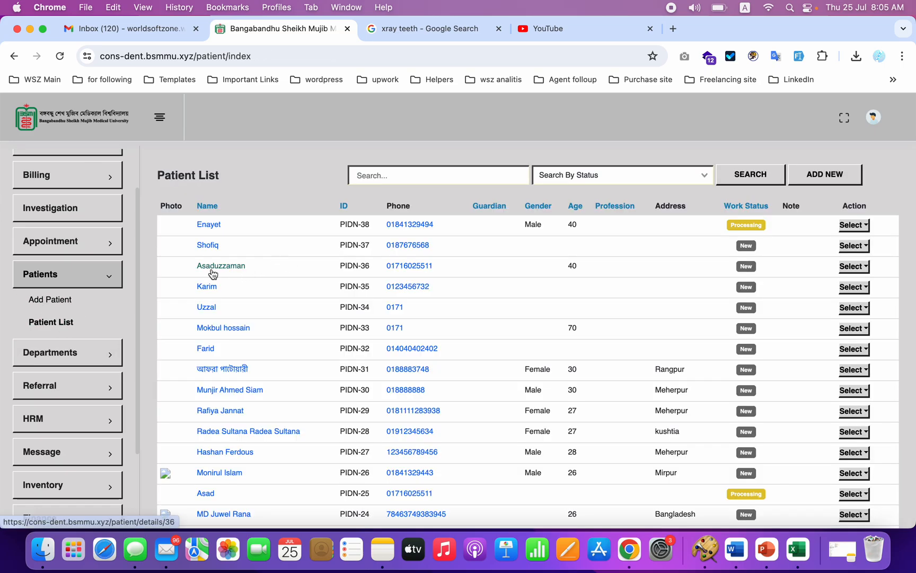
pyautogui.click(212, 268)
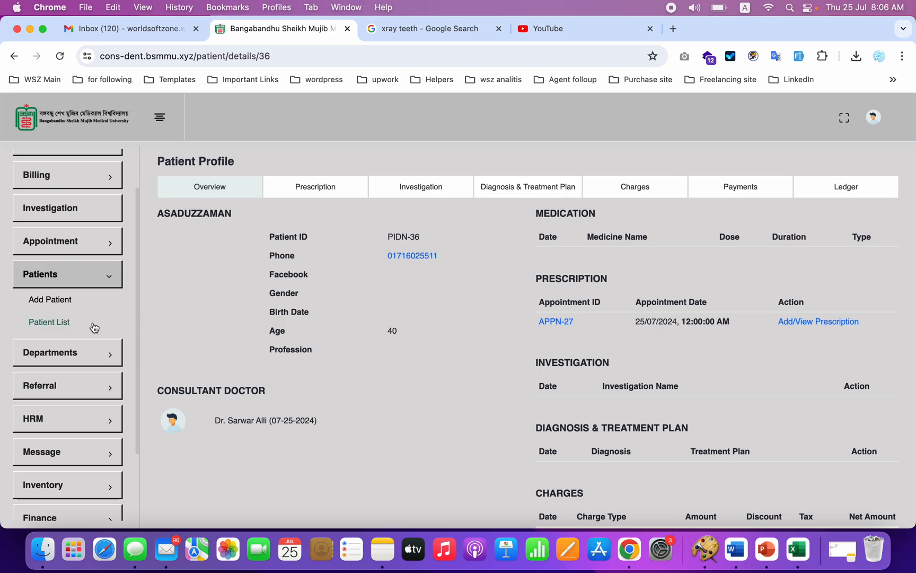
pyautogui.click(64, 333)
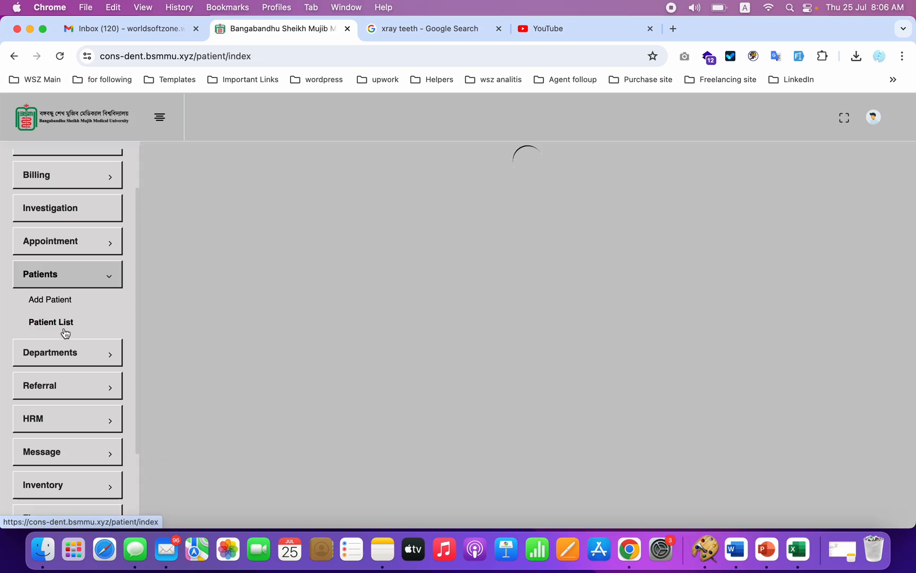